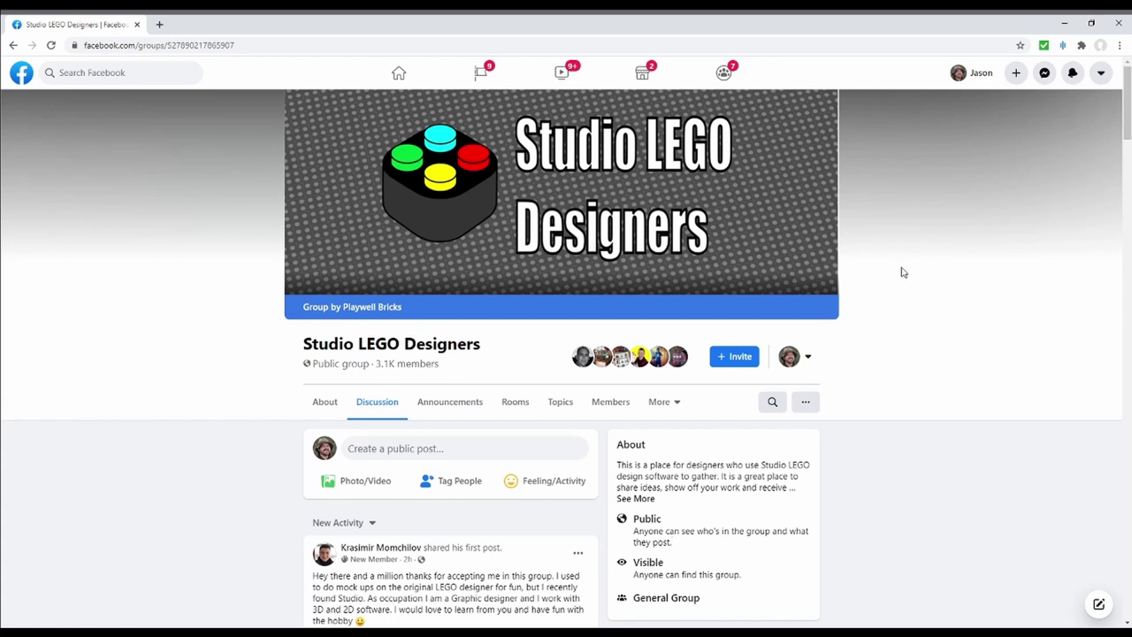
- Browse the recent posts in the Studio LEGO Designers Facebook group
scroll(903, 272, "down", 4)
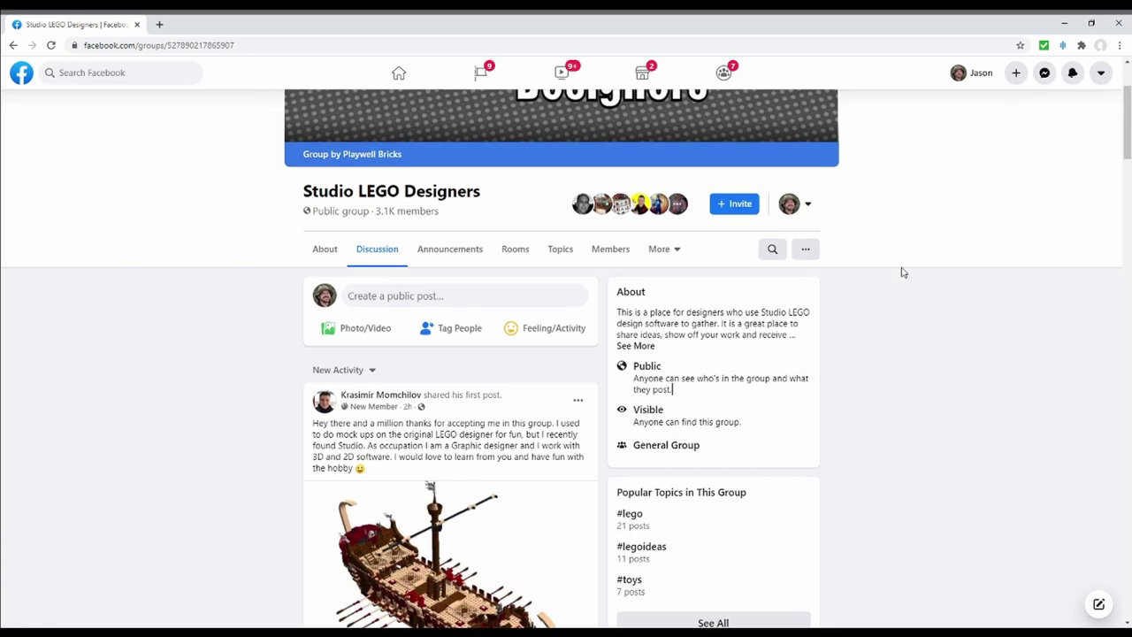
scroll(903, 273, "down", 5)
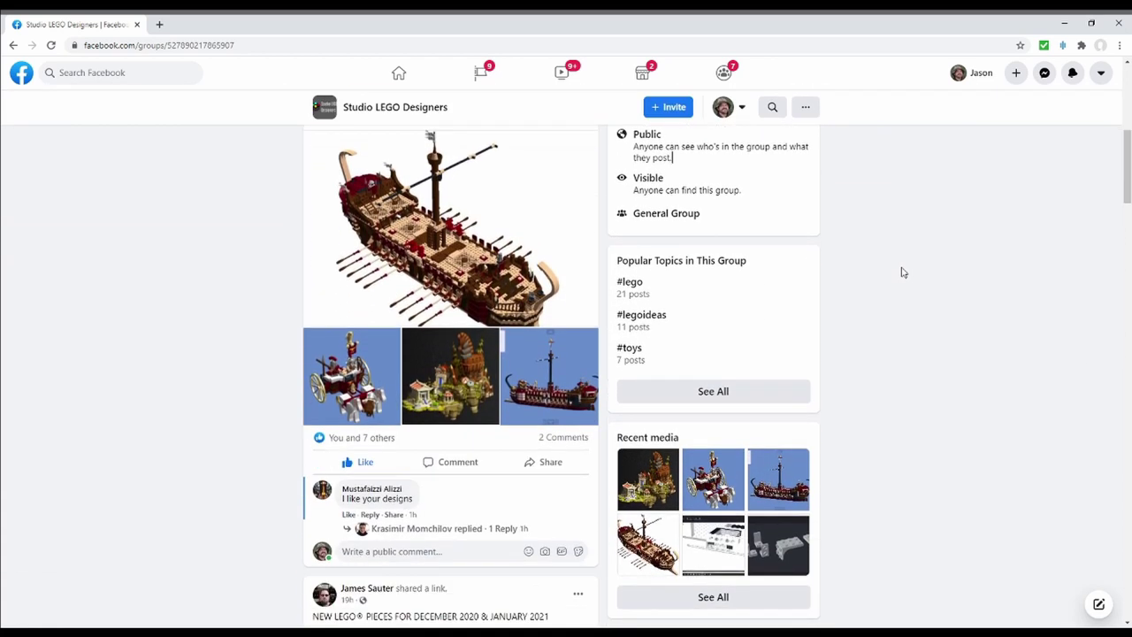
scroll(903, 273, "down", 8)
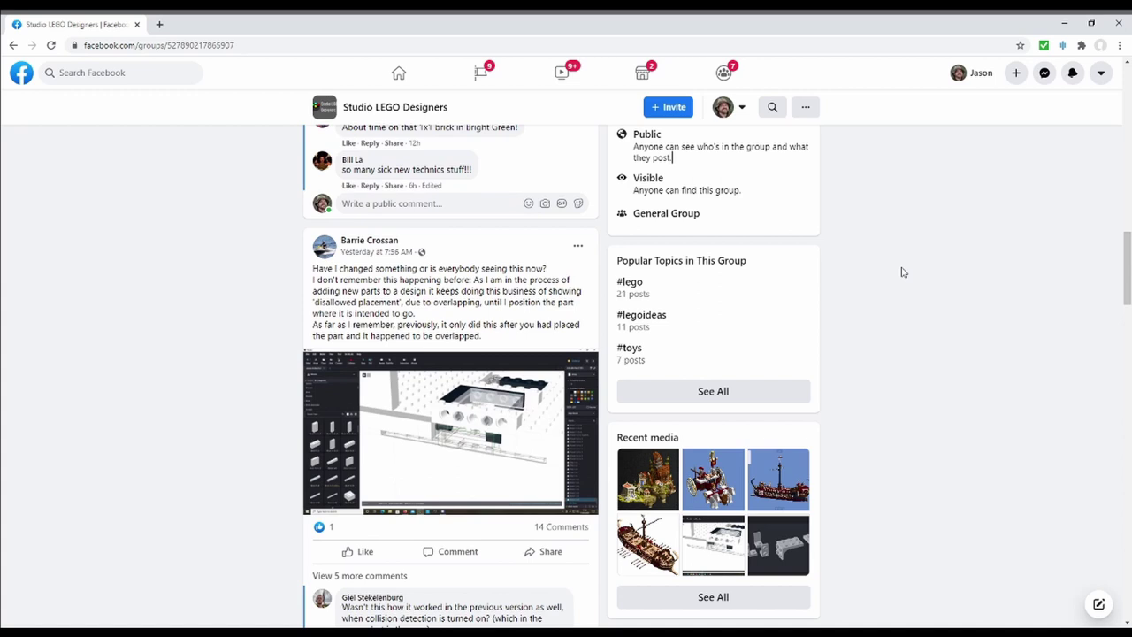
scroll(903, 273, "down", 5)
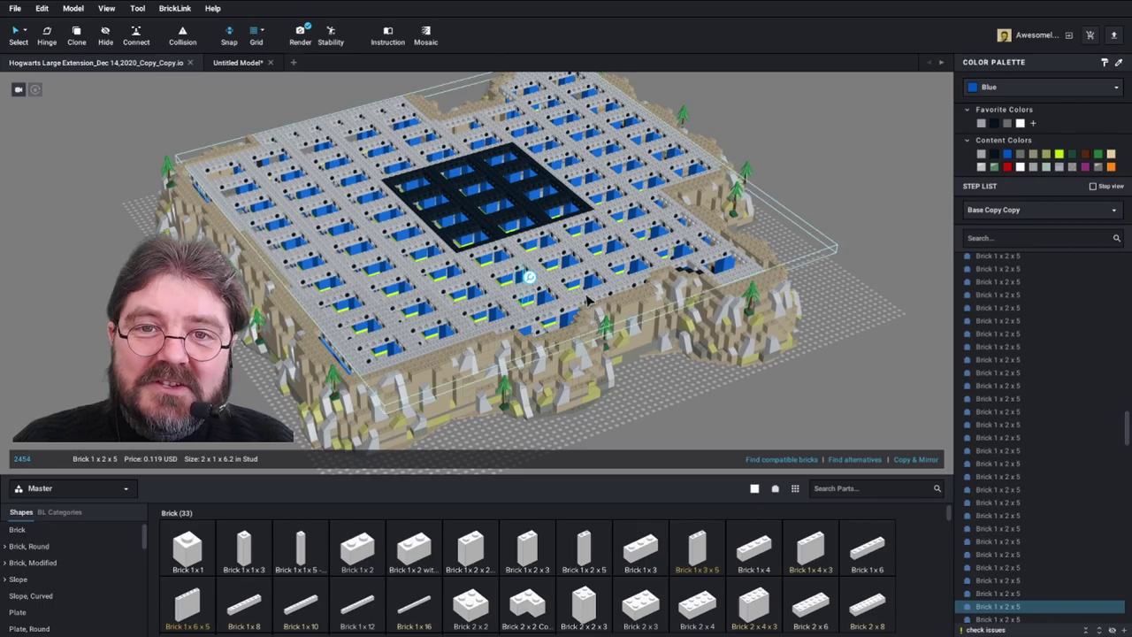
- Switch to Studio and inspect the blue 1 x 2 x 5 support bricks beside the black section of the base by selecting a few
scroll(588, 300, "up", 5)
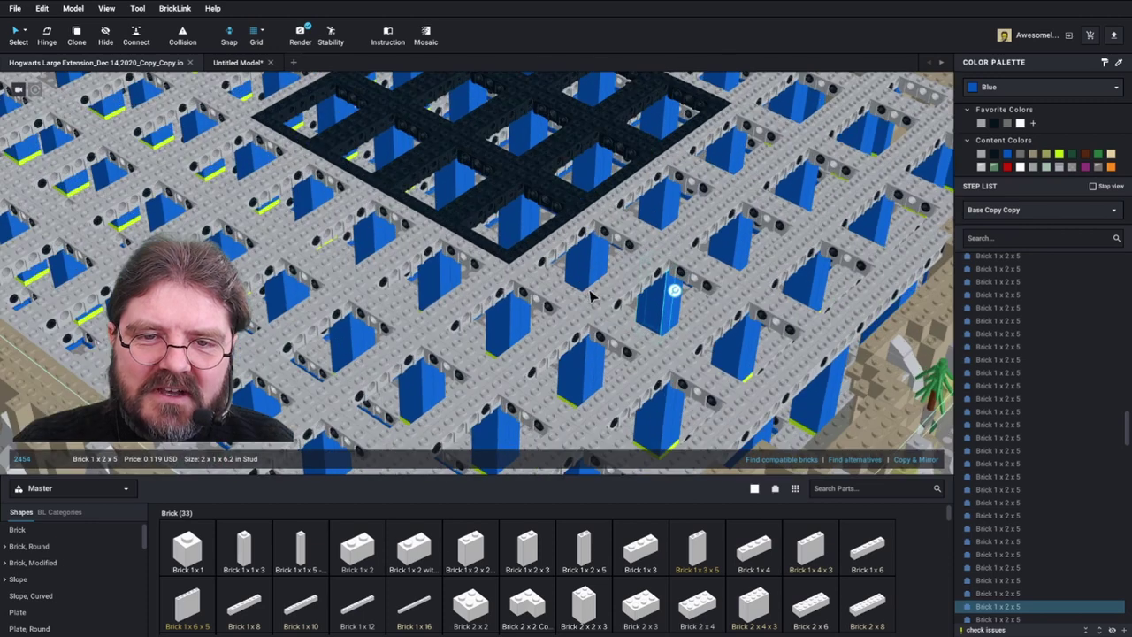
right_click_drag(591, 296, 556, 332)
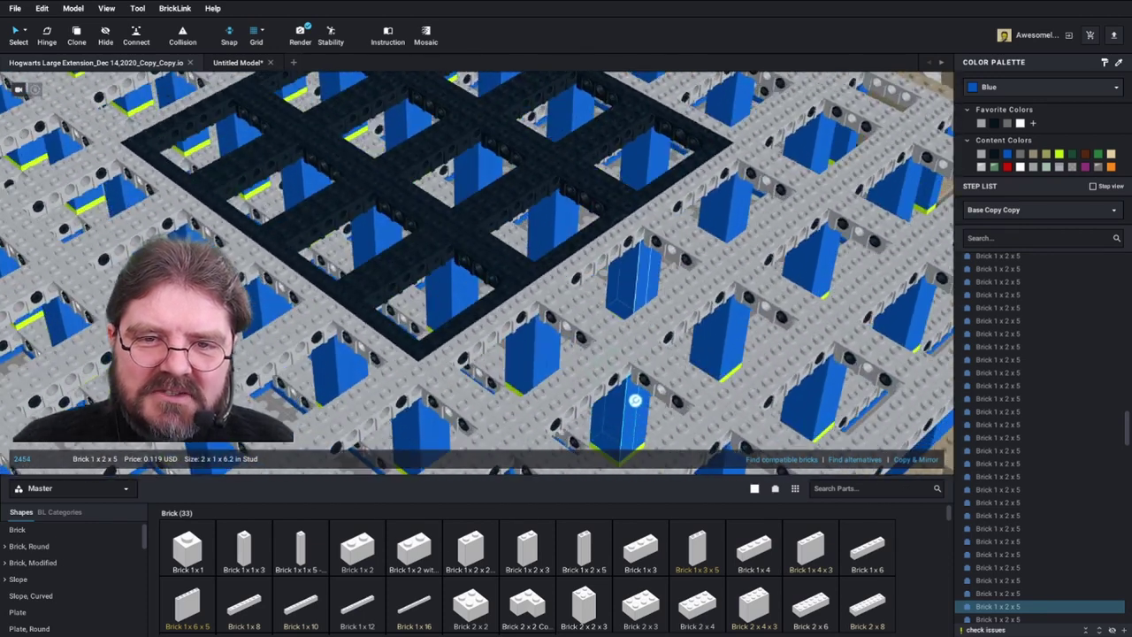
left_click(649, 263)
left_click(631, 294)
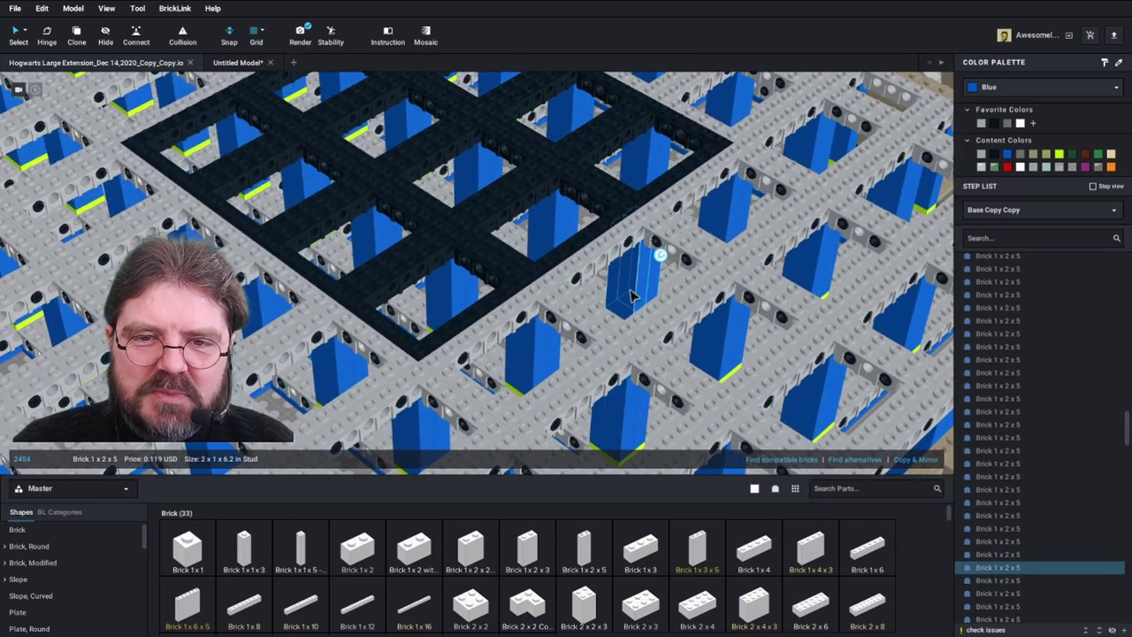
left_click(649, 281)
right_click_drag(649, 283, 632, 317)
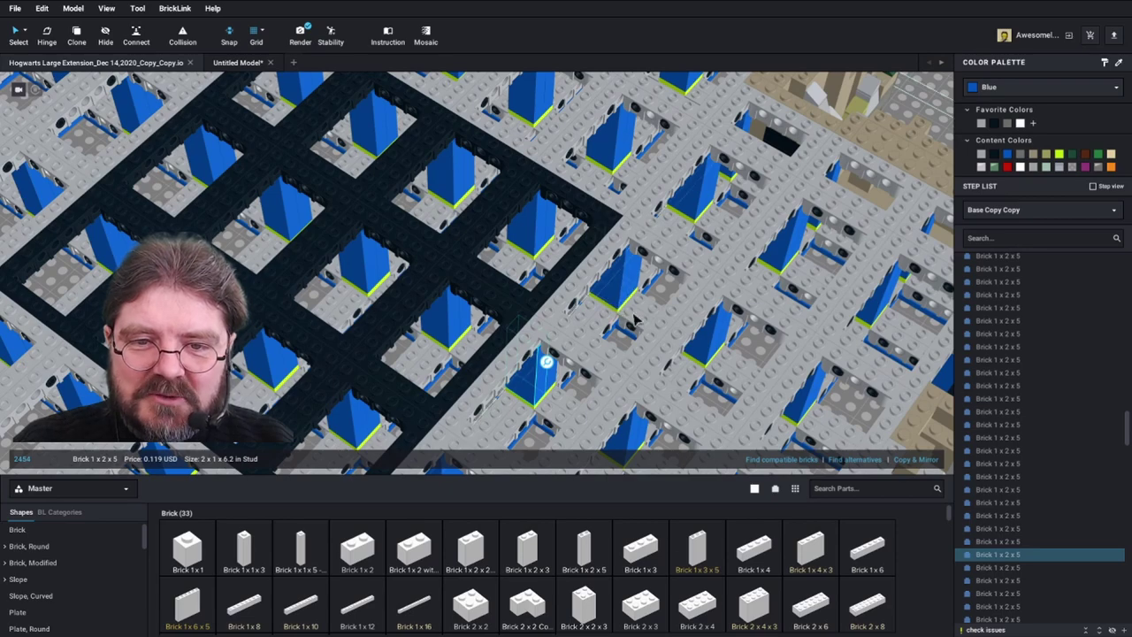
right_click_drag(641, 339, 610, 326)
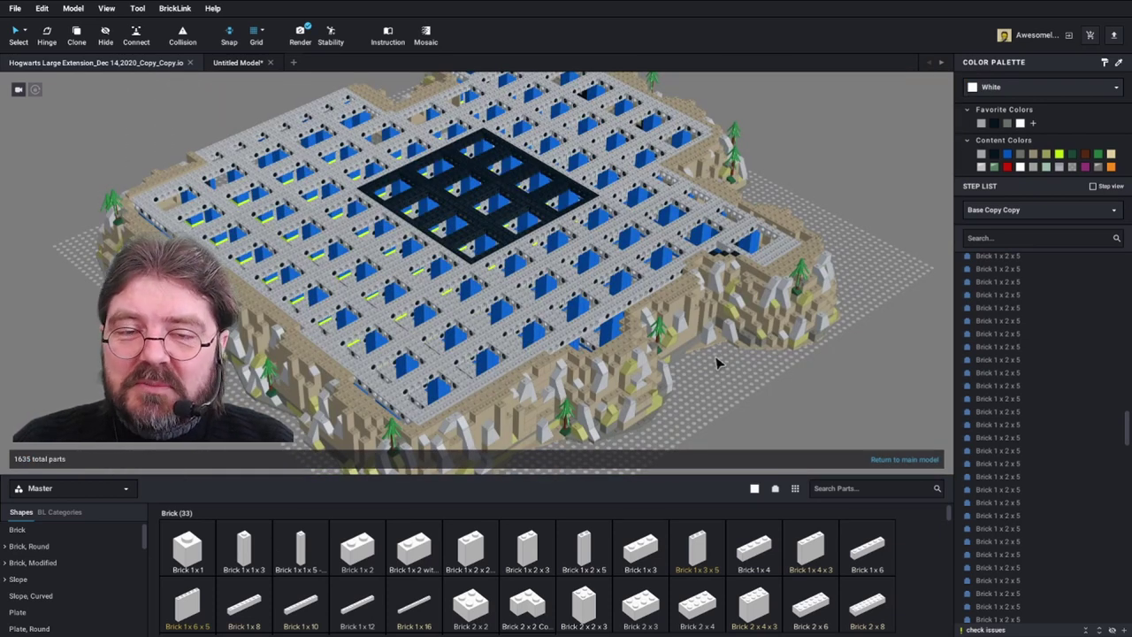
- Examine the supports beneath the grey grid by selecting a blue 1 x 2 x 5 brick and a lime 2 x 2 plate
scroll(718, 363, "up", 1)
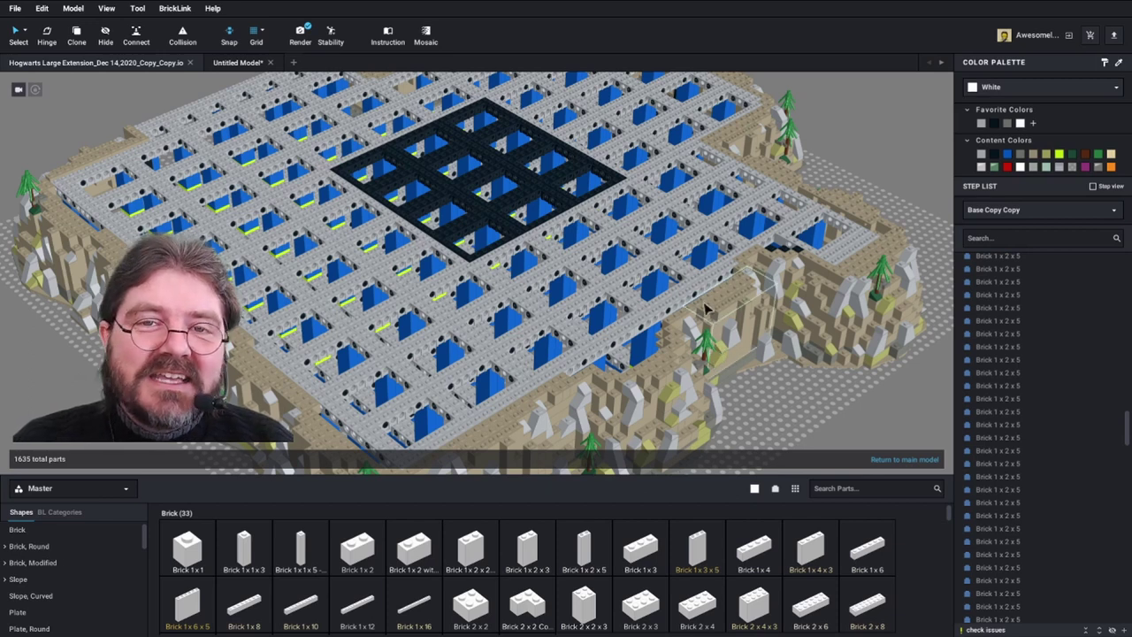
left_click(671, 228)
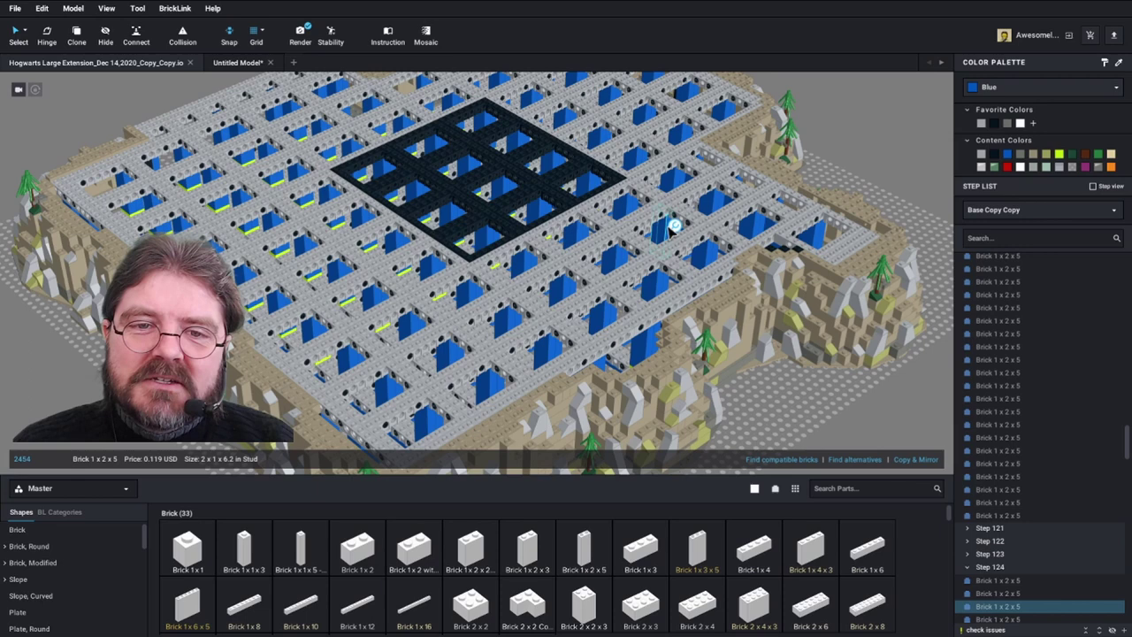
scroll(674, 226, "up", 5)
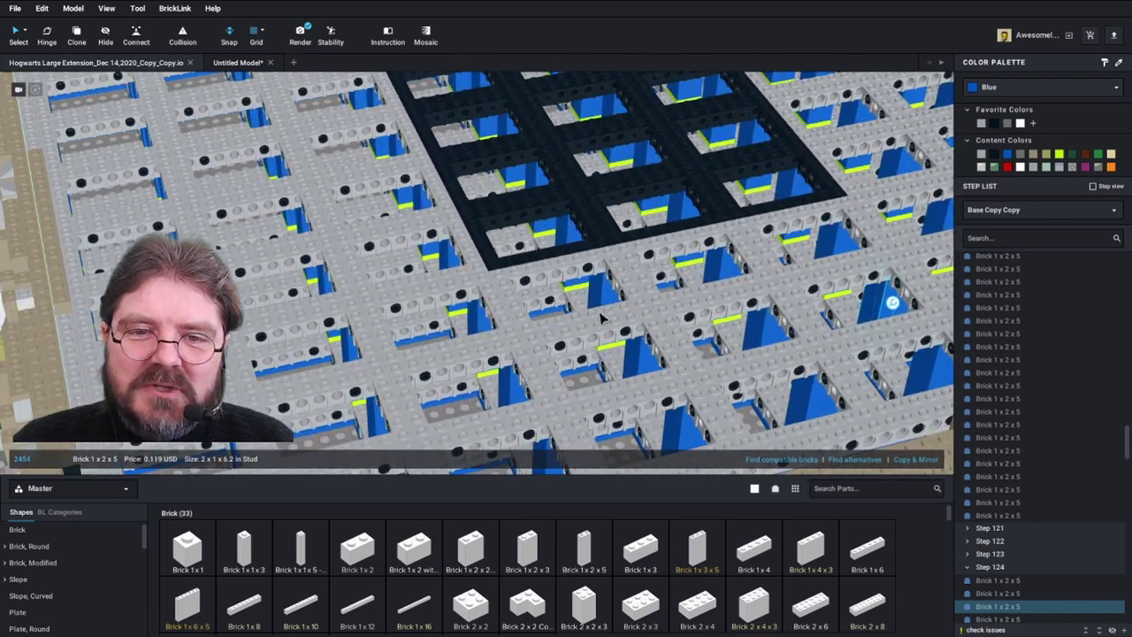
left_click(580, 278)
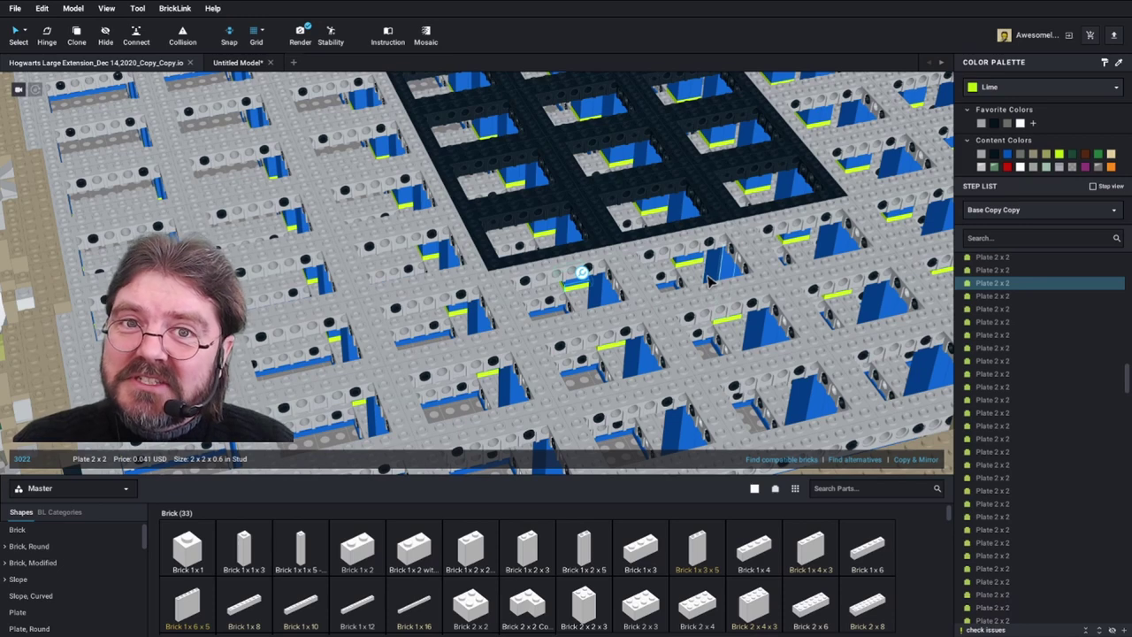
right_click_drag(710, 281, 745, 286)
left_click(717, 245)
scroll(717, 245, "down", 2)
scroll(743, 285, "down", 5)
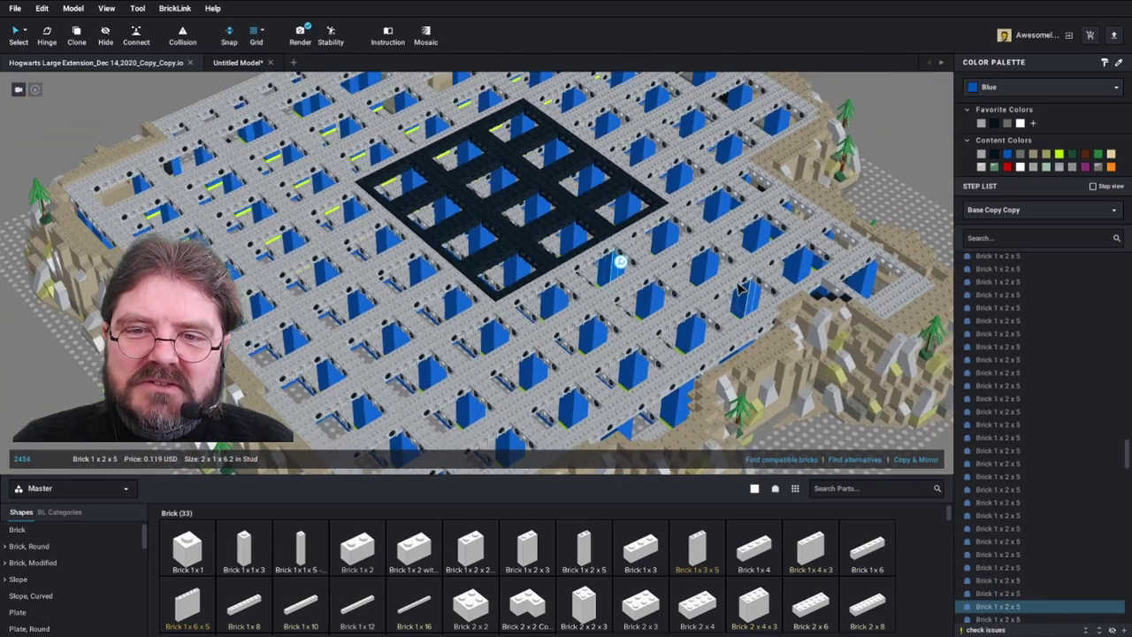
- Select the grey and black top grid submodel and examine how it sits over the blue support bricks
middle_click_drag(714, 239, 727, 268)
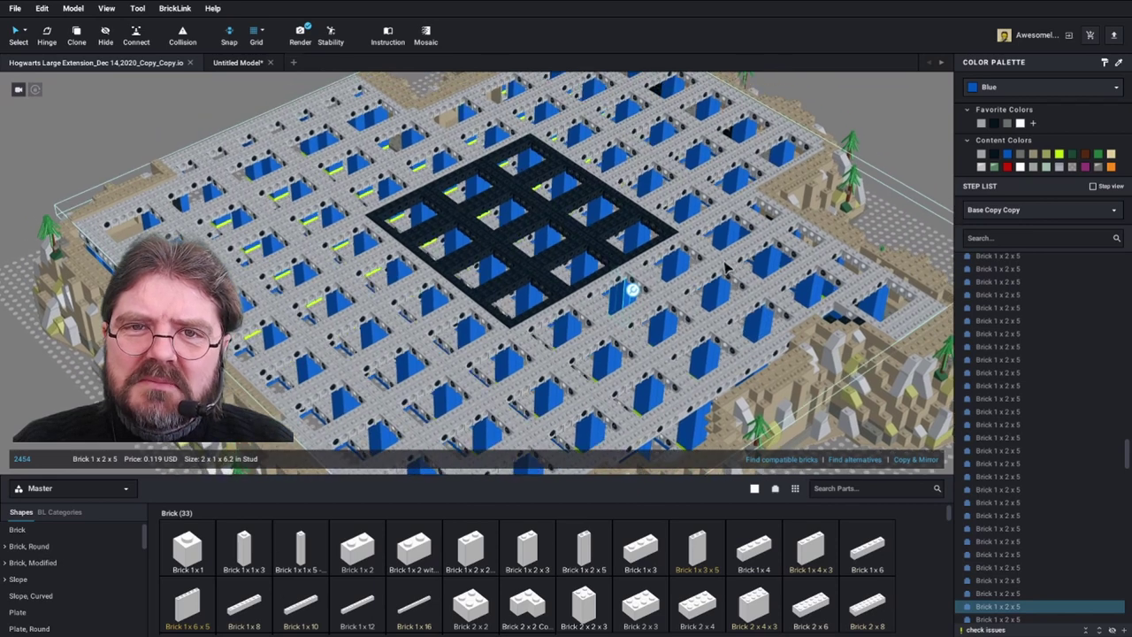
right_click_drag(727, 269, 725, 263)
scroll(725, 263, "up", 3)
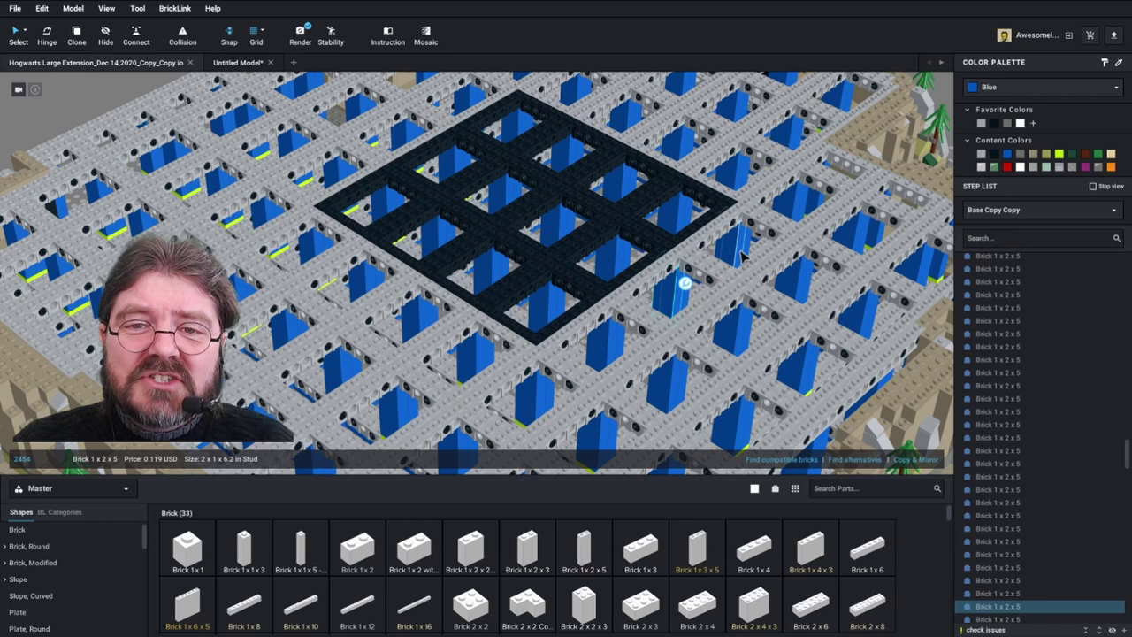
left_click(787, 232)
scroll(786, 232, "down", 3)
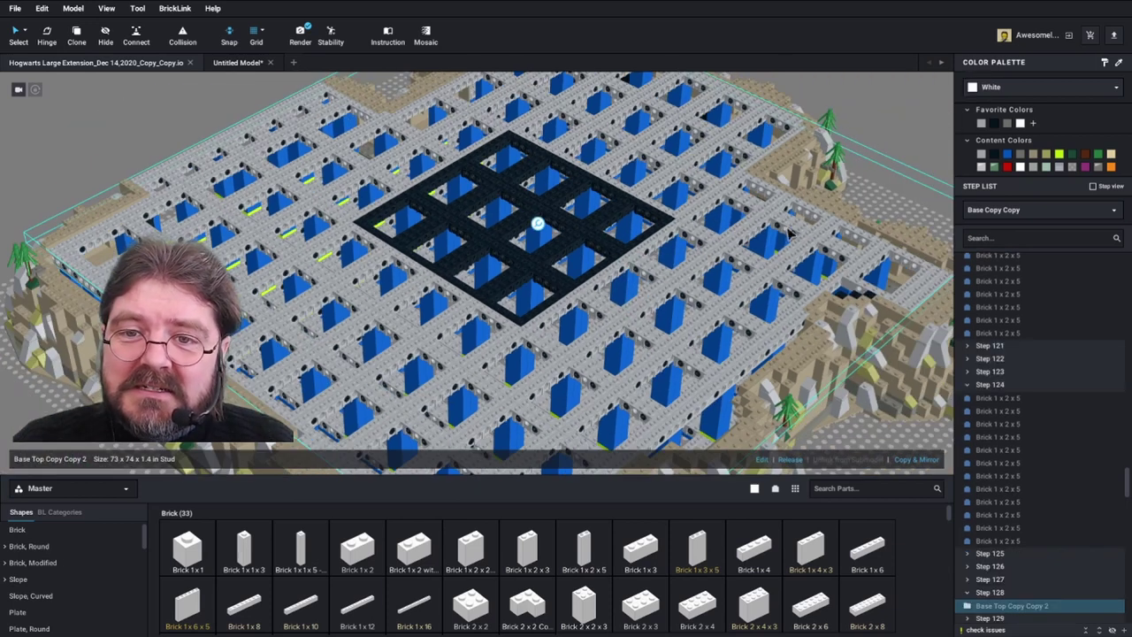
right_click_drag(771, 244, 769, 249)
scroll(750, 265, "up", 1)
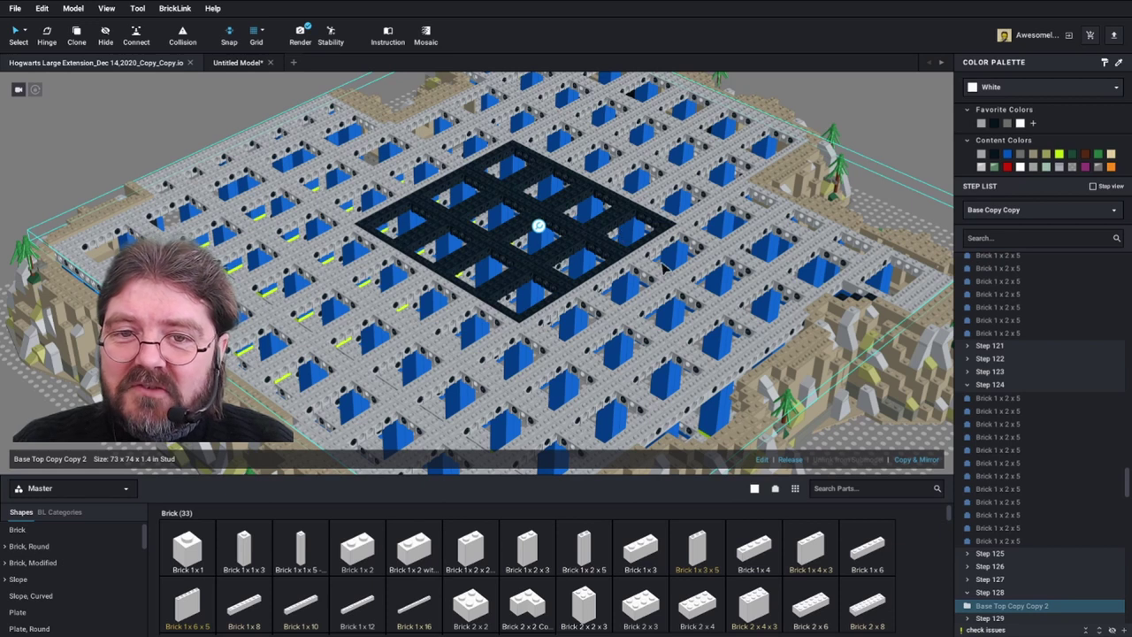
middle_click_drag(712, 282, 697, 263)
mouse_move(698, 262)
right_mouse_down()
mouse_move(718, 271)
mouse_move(617, 246)
mouse_move(681, 292)
mouse_move(686, 274)
right_mouse_up()
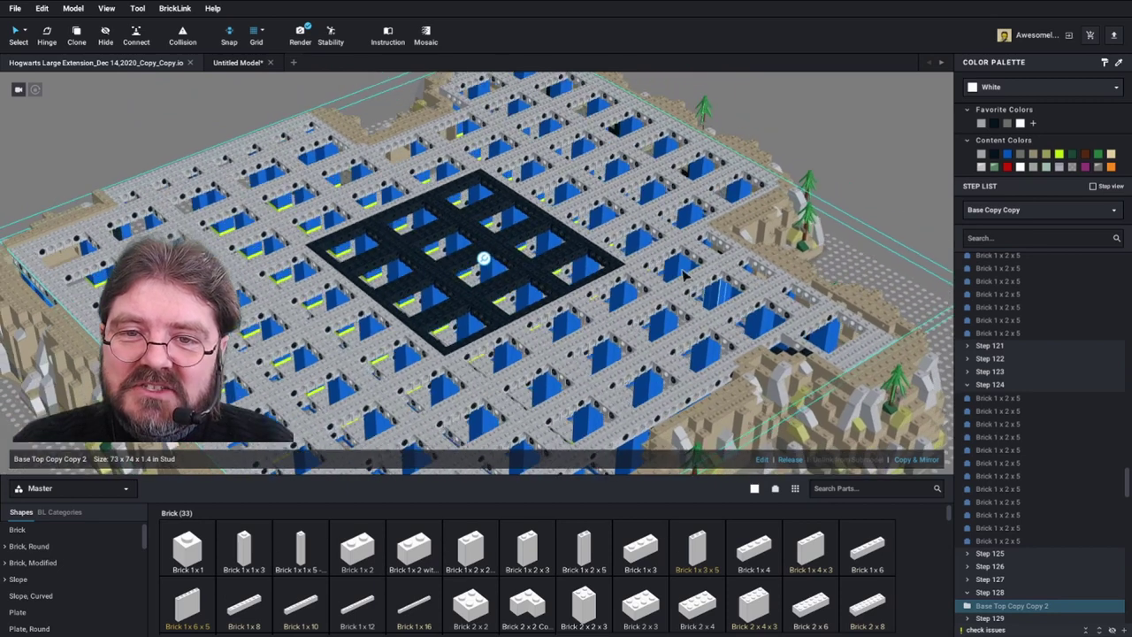
scroll(686, 274, "up", 5)
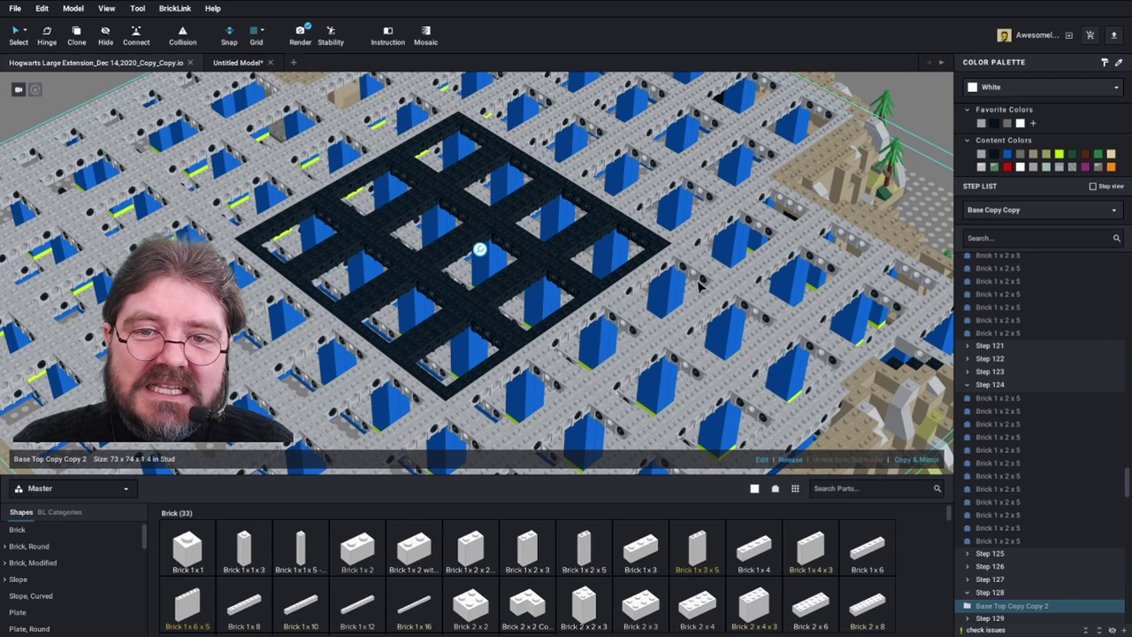
- Recolour a single blue 1 x 2 x 5 support brick outside the black section to Light Green
left_click(736, 310)
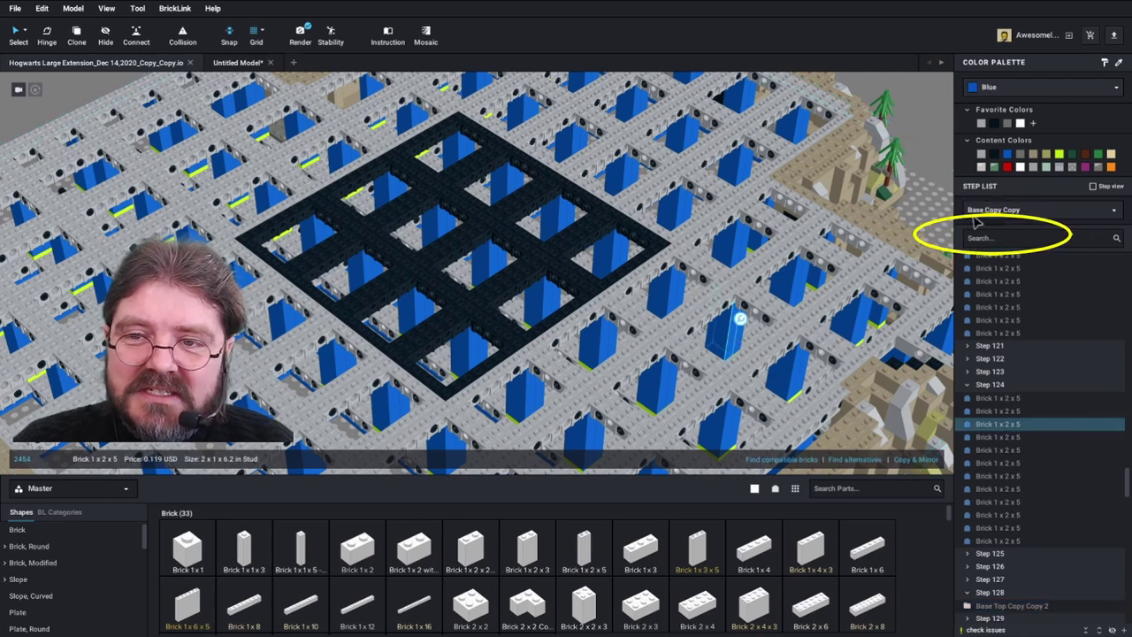
left_click(1019, 89)
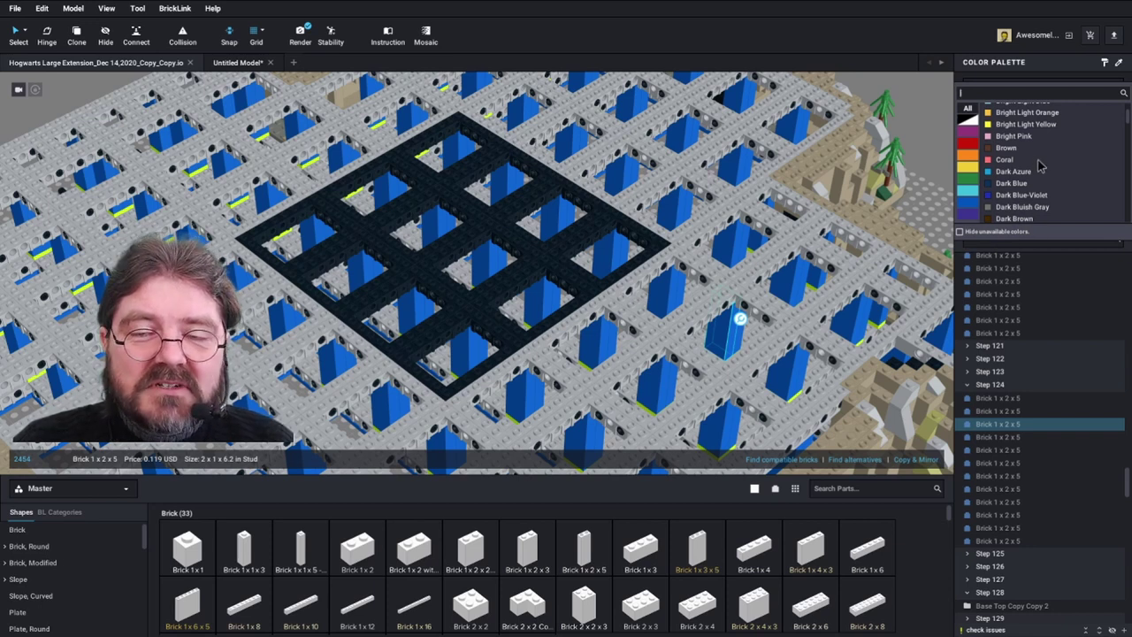
scroll(1044, 144, "down", 6)
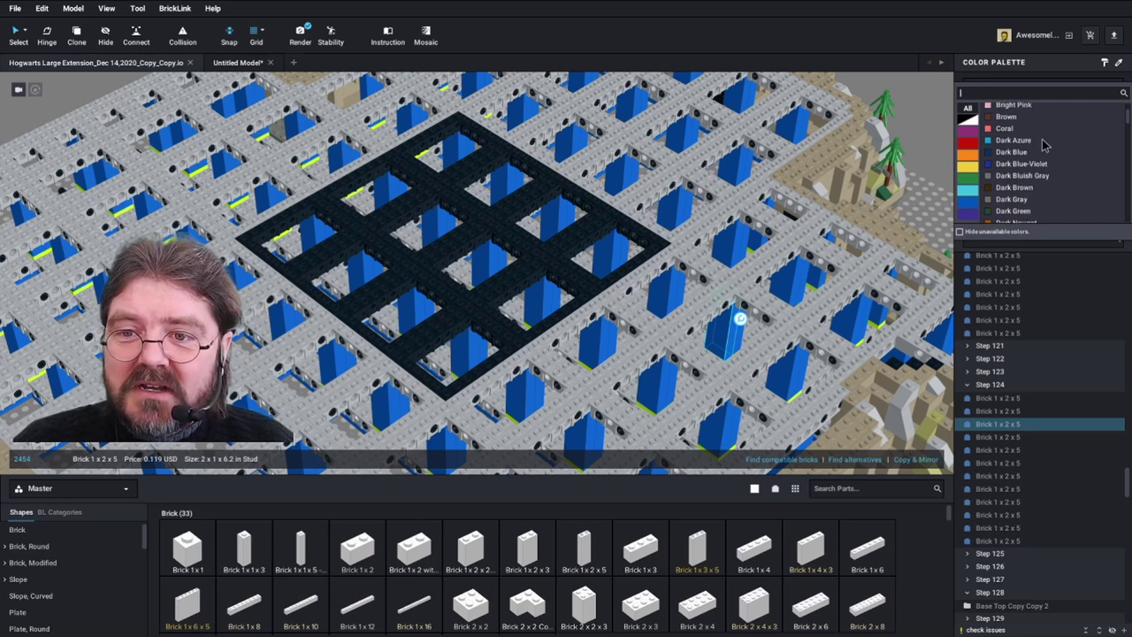
scroll(1043, 144, "down", 5)
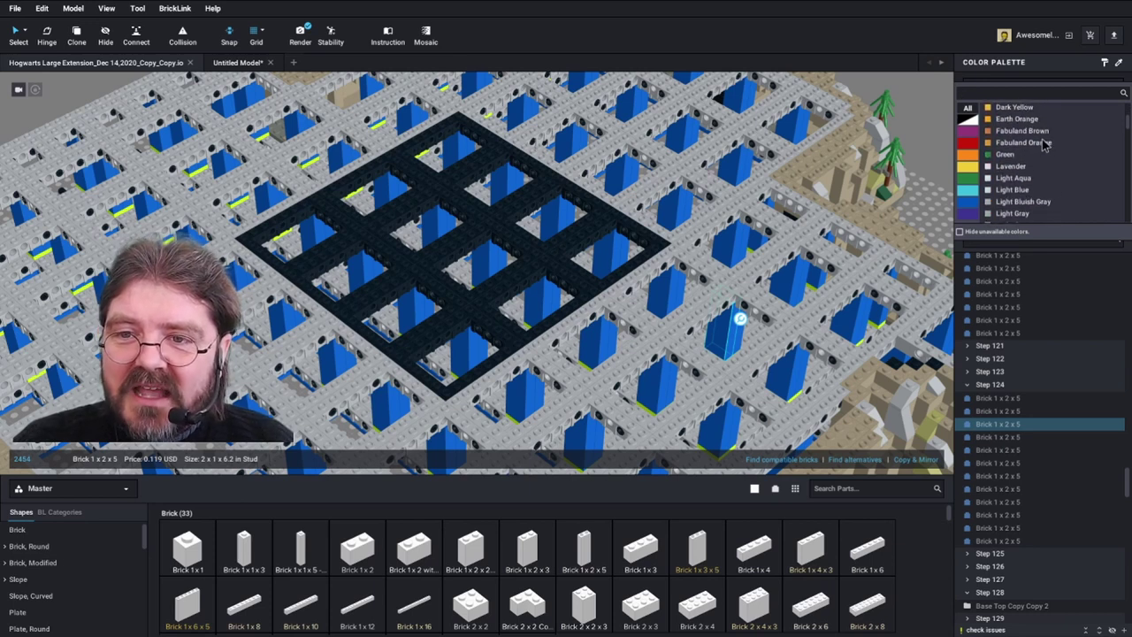
scroll(1043, 145, "up", 3)
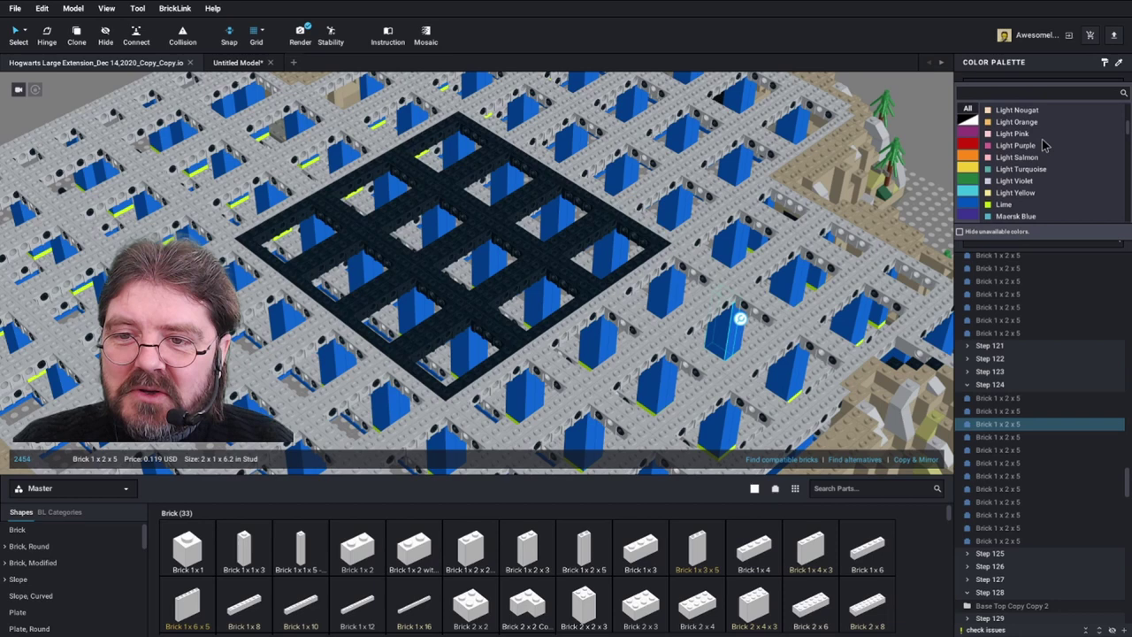
left_click(1017, 170)
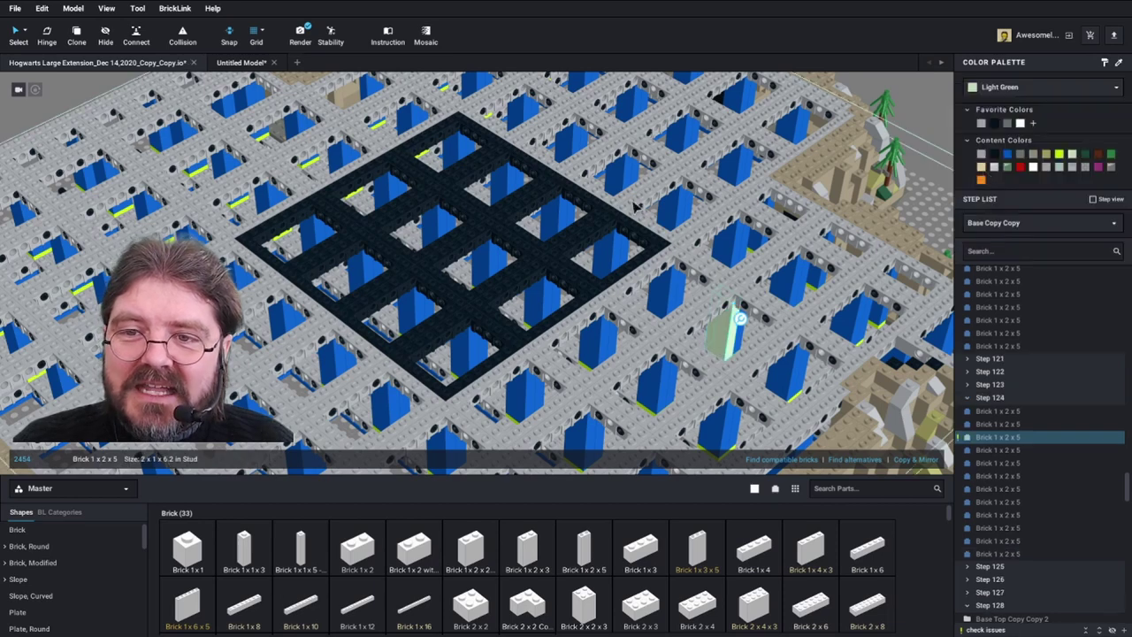
- Select all blue parts in the base with the By Color selection mode
mouse_move(808, 294)
right_mouse_down()
mouse_move(792, 246)
mouse_move(758, 264)
mouse_move(759, 280)
mouse_move(721, 276)
right_mouse_up()
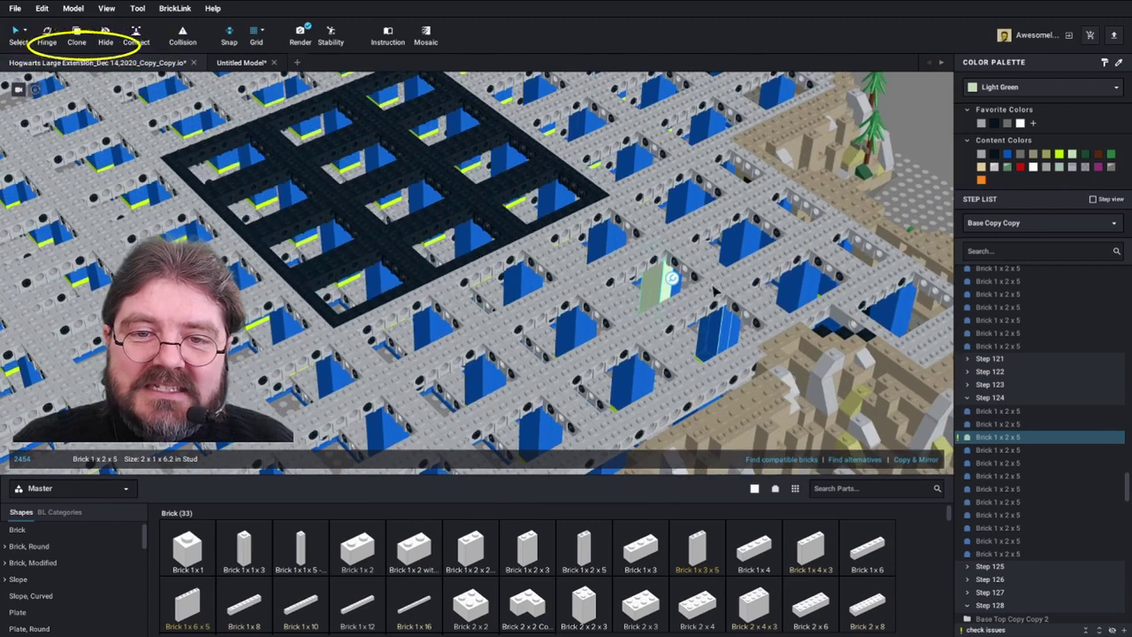
left_click(28, 31)
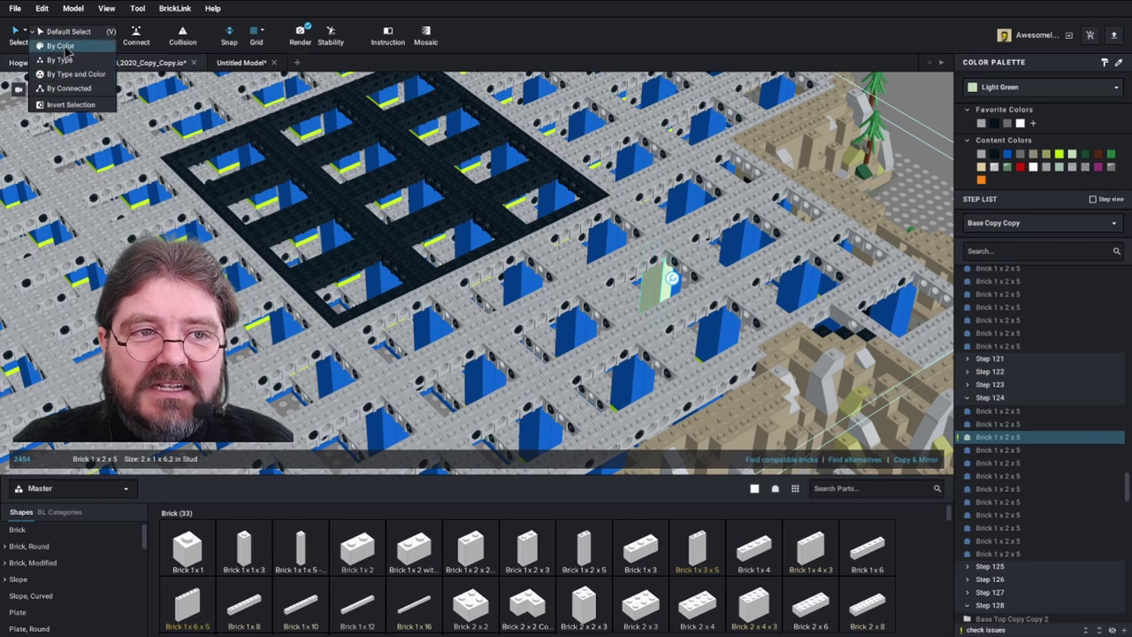
left_click(64, 46)
left_click(623, 248)
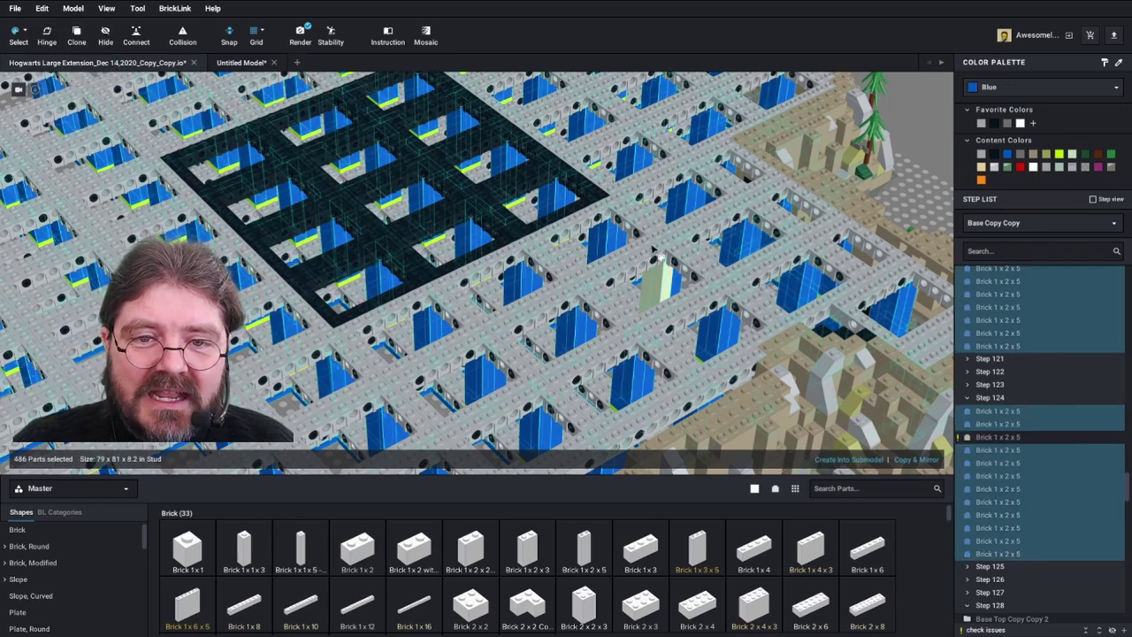
- Select only the blue 1 x 2 x 5 bricks with the By Type and Color selection mode
scroll(772, 239, "down", 3)
mouse_move(729, 243)
right_mouse_down()
mouse_move(748, 253)
mouse_move(726, 247)
right_mouse_up()
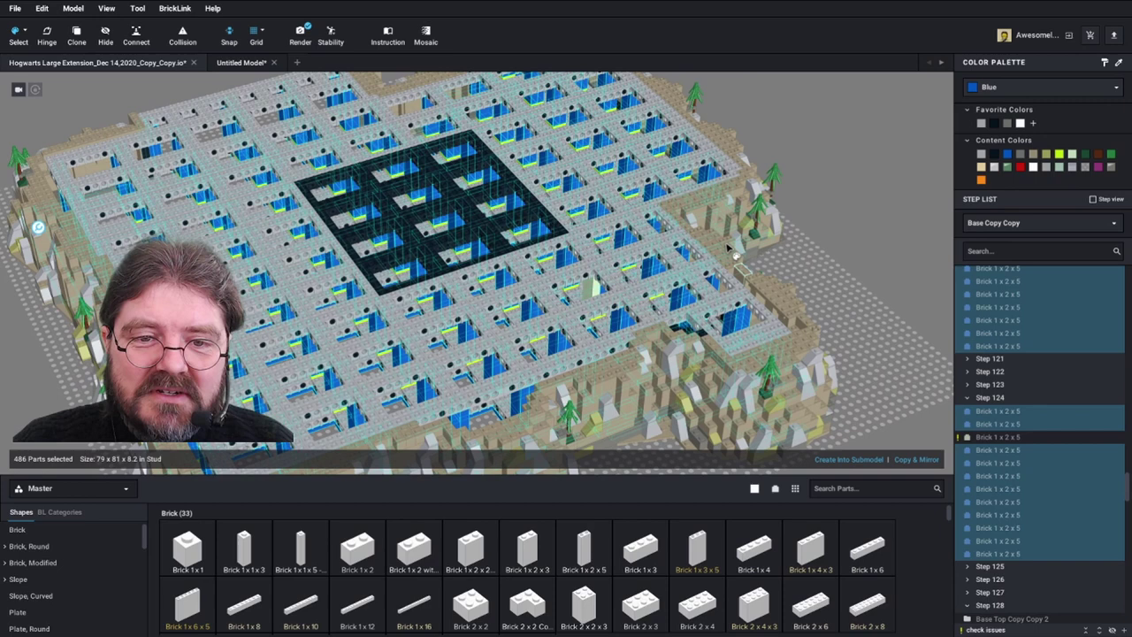
scroll(630, 265, "up", 5)
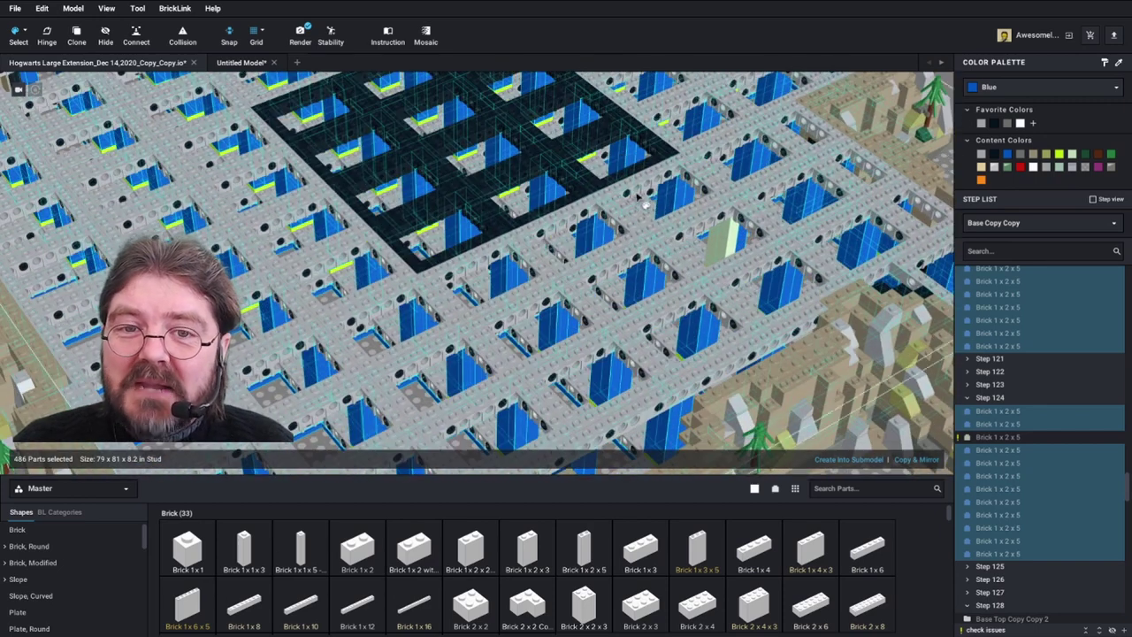
scroll(425, 181, "down", 4)
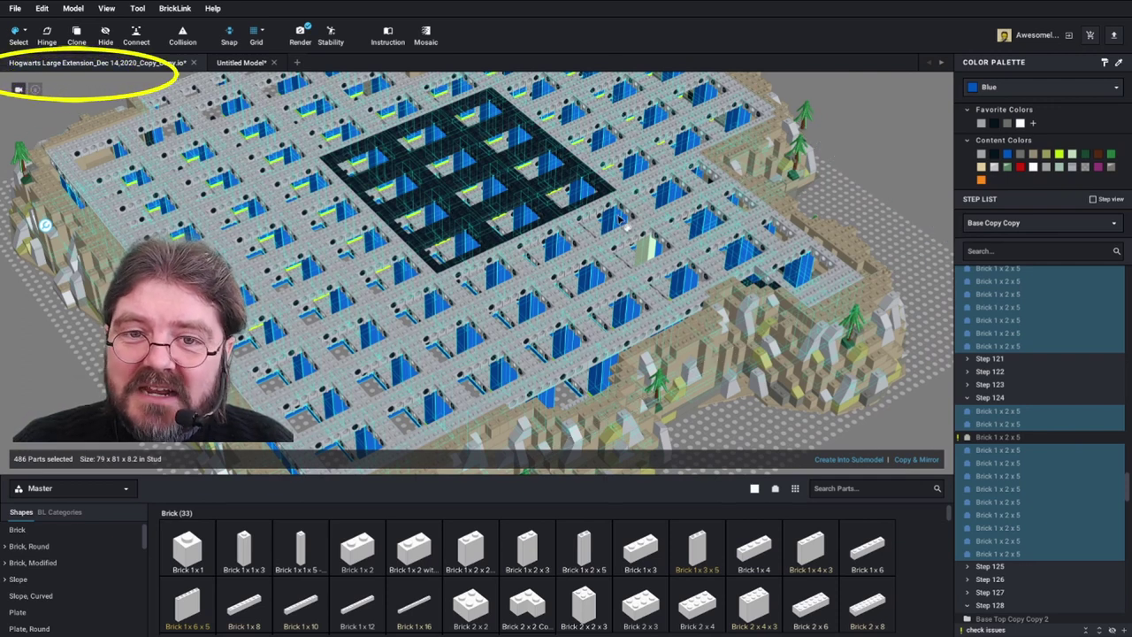
scroll(623, 248, "up", 2)
mouse_move(625, 252)
right_mouse_down()
mouse_move(702, 228)
mouse_move(683, 234)
right_mouse_up()
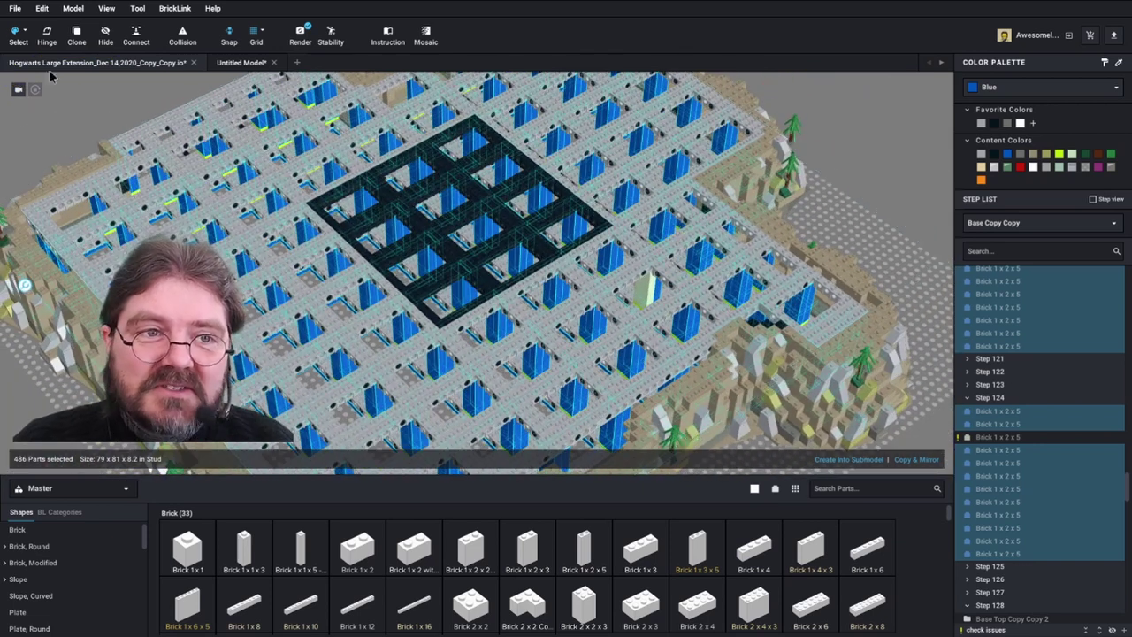
left_click(25, 32)
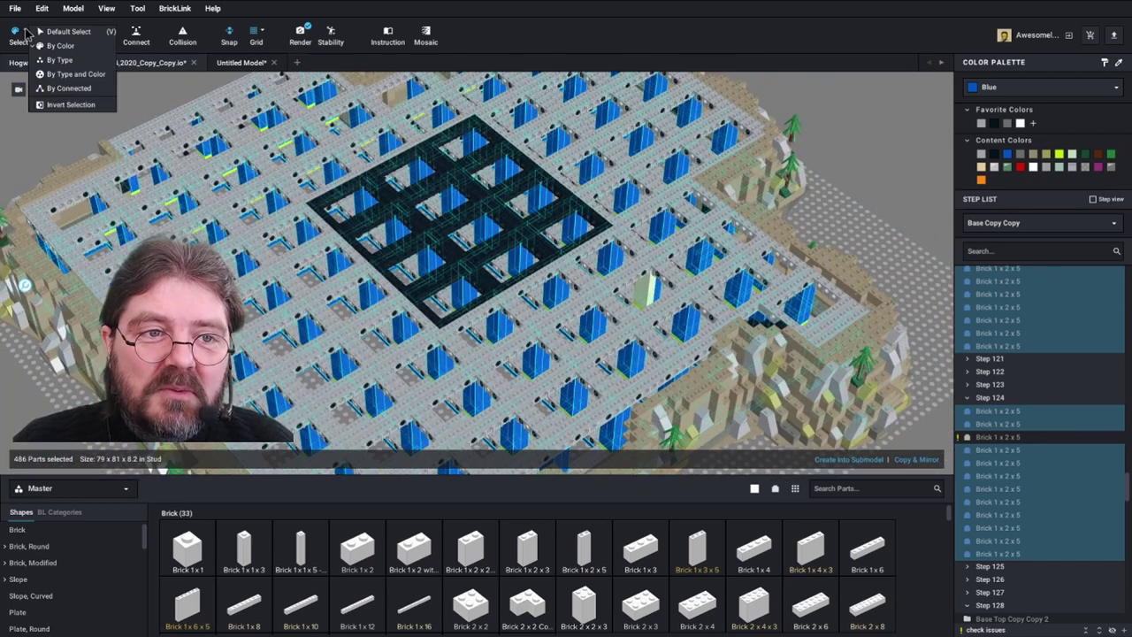
left_click(69, 74)
left_click(707, 268)
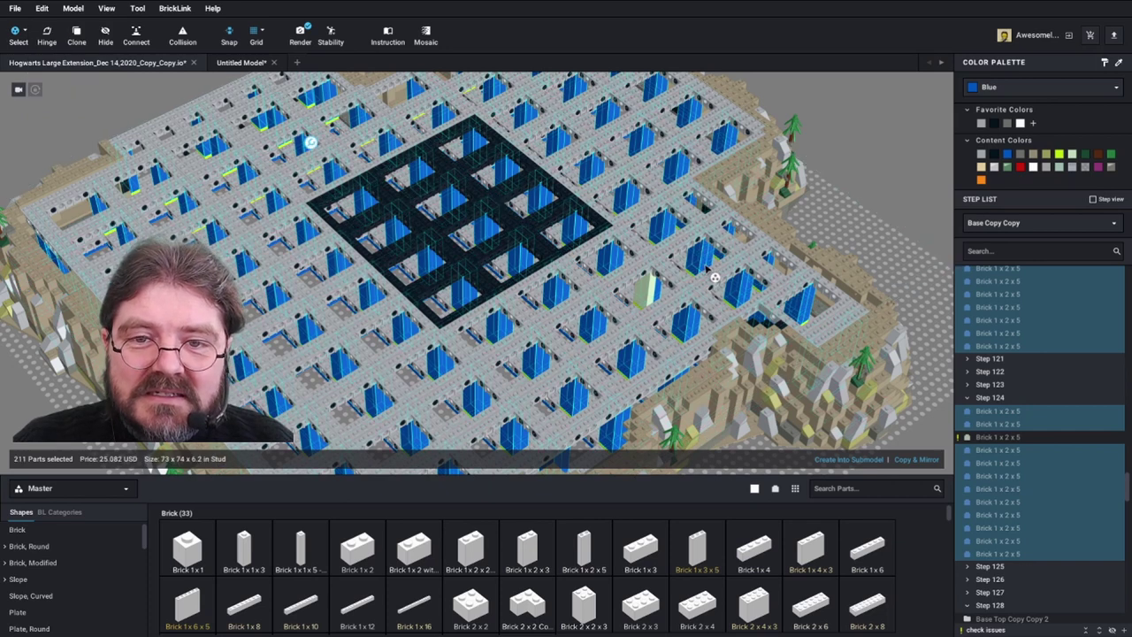
- Recolour the selected blue 1 x 2 x 5 support bricks to Light Green and view the base from above and below
right_click_drag(635, 248, 675, 275)
scroll(684, 284, "up", 3)
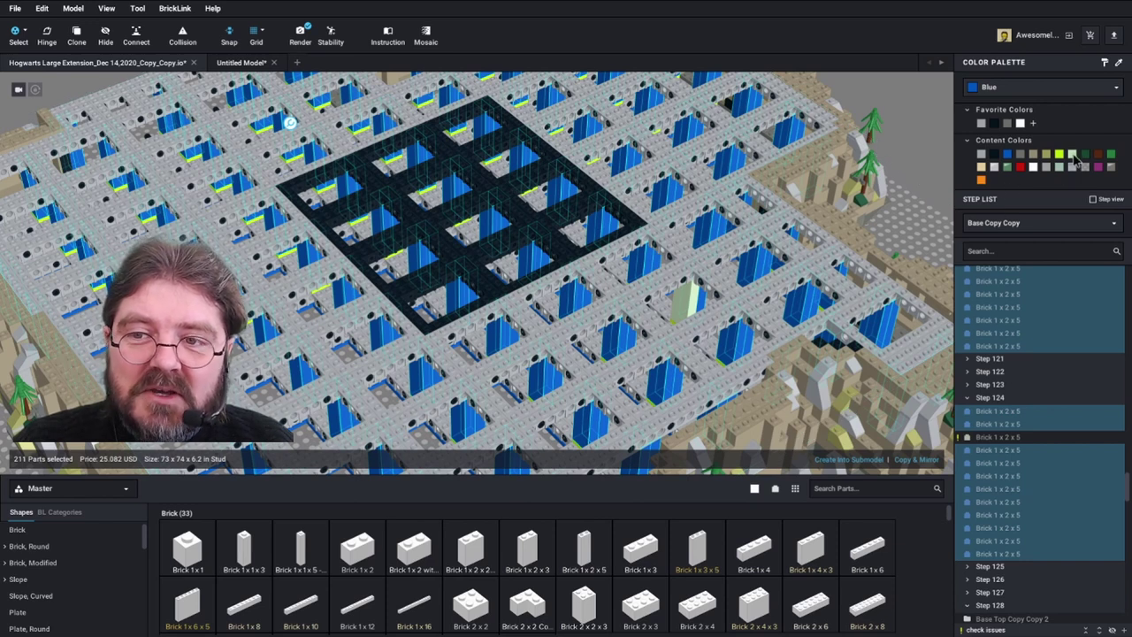
left_click(1073, 157)
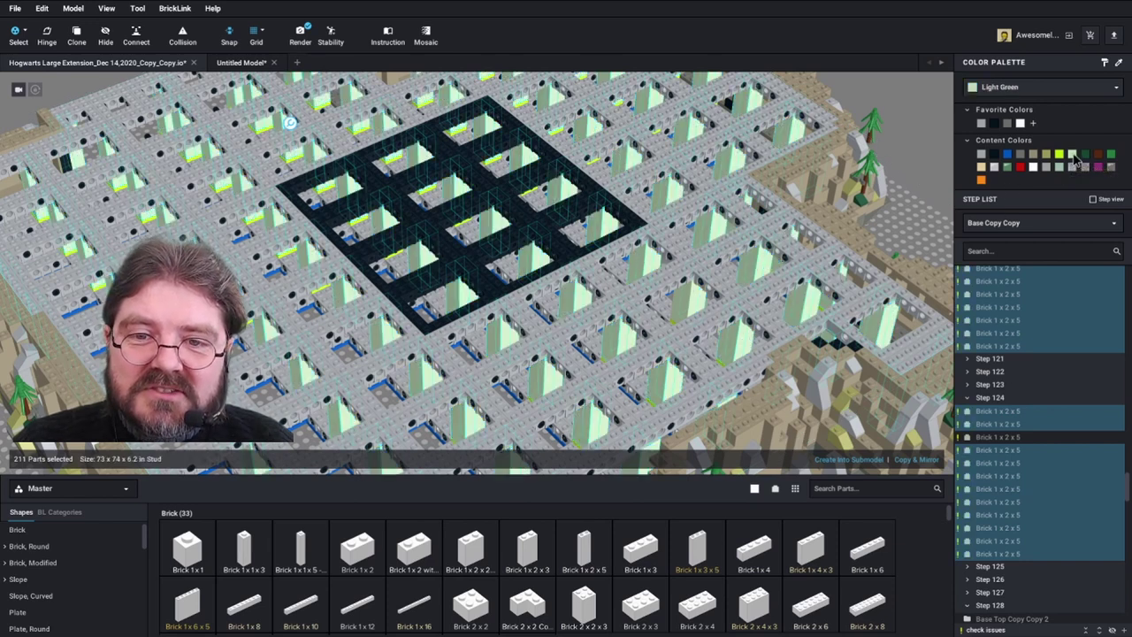
right_click_drag(664, 252, 721, 247)
scroll(721, 247, "up", 2)
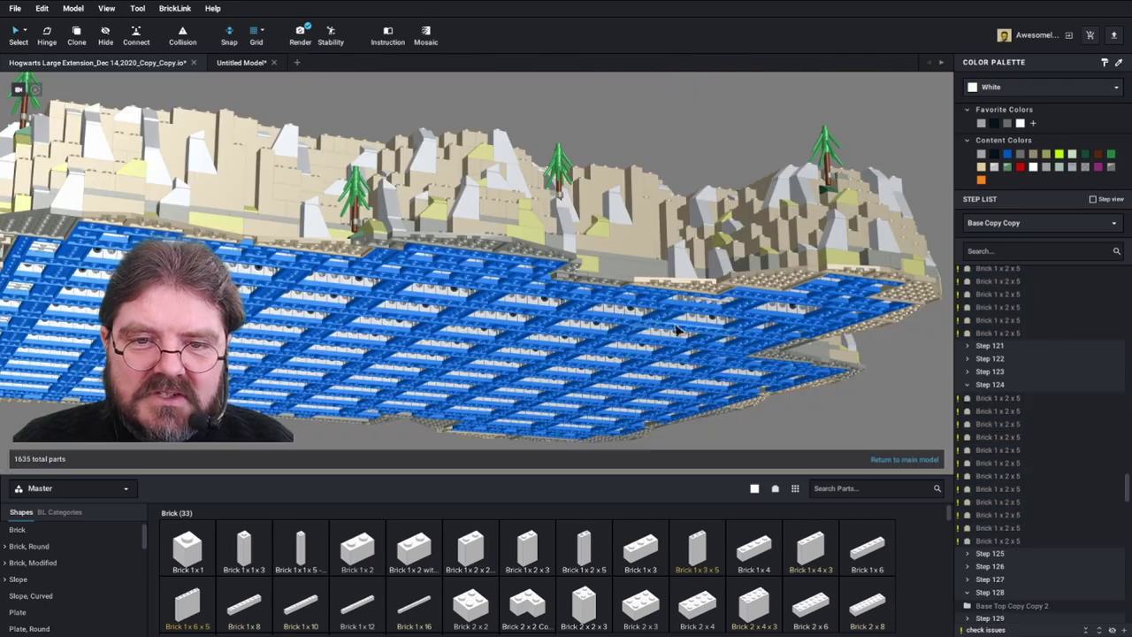
right_click_drag(624, 313, 640, 281)
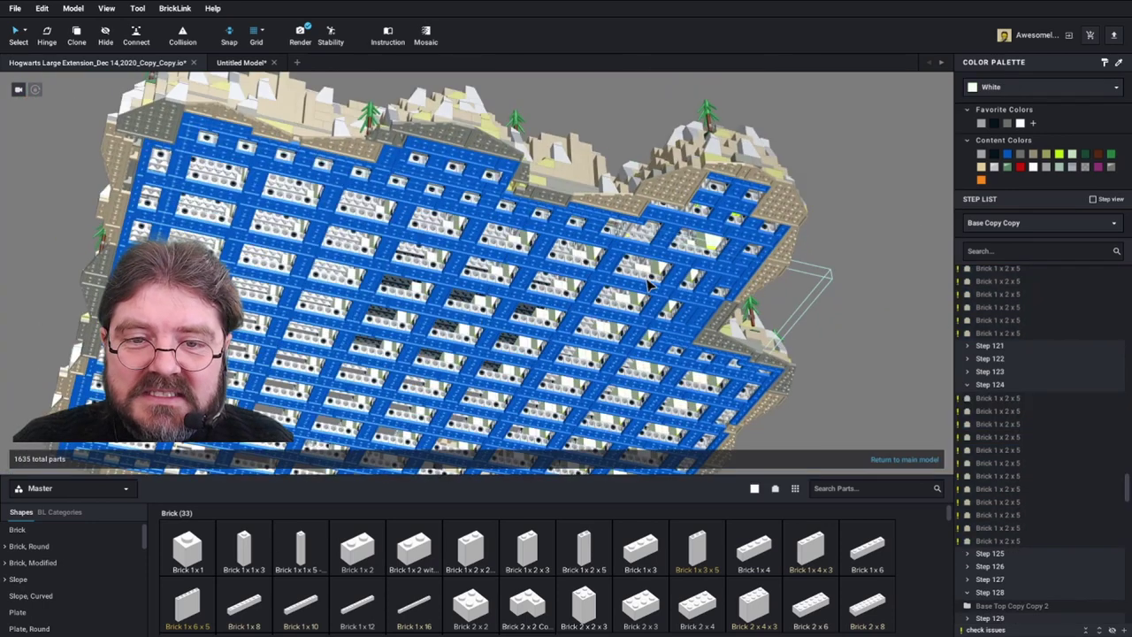
- Select the Base Top Copy Copy 2 grid submodel and release it into its component submodels
left_click(650, 283)
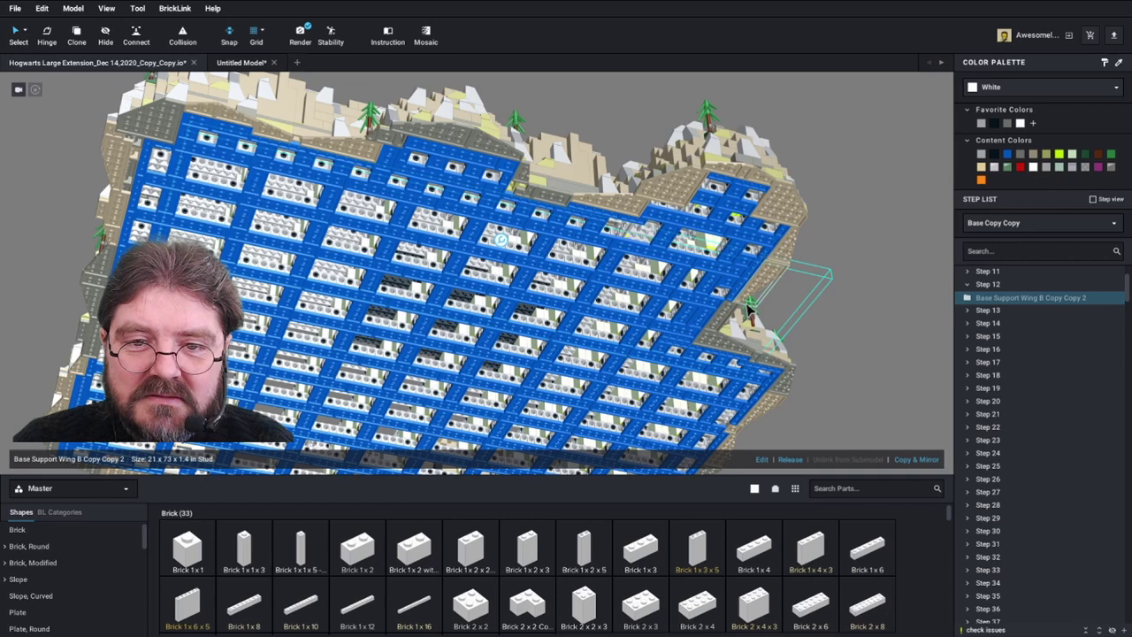
right_click_drag(750, 310, 466, 292)
left_click(617, 306)
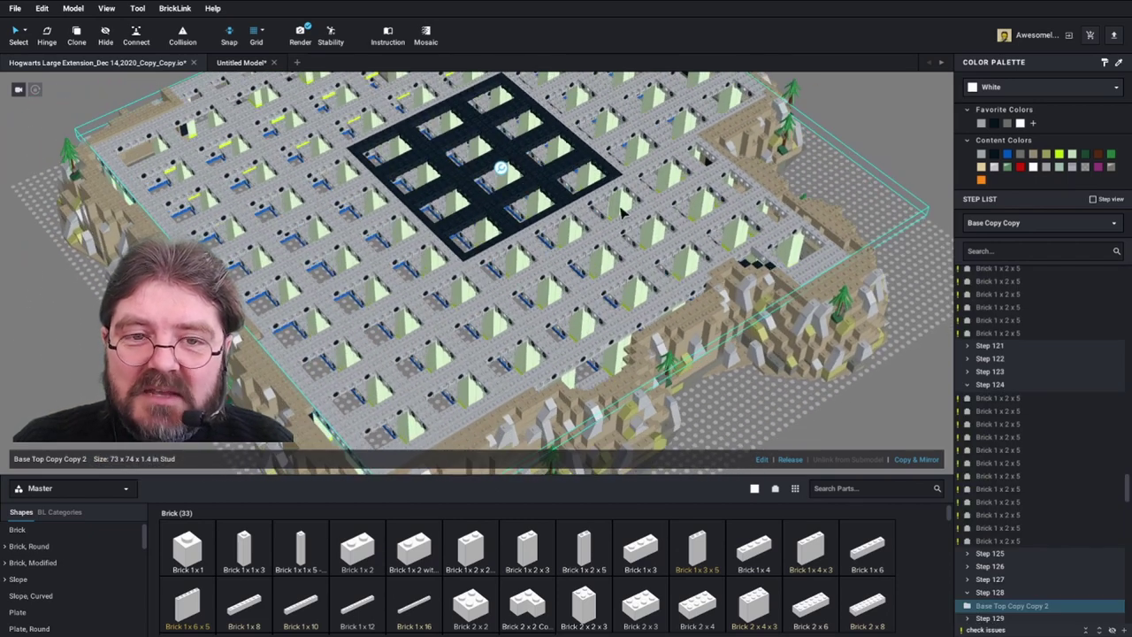
scroll(677, 237, "down", 3)
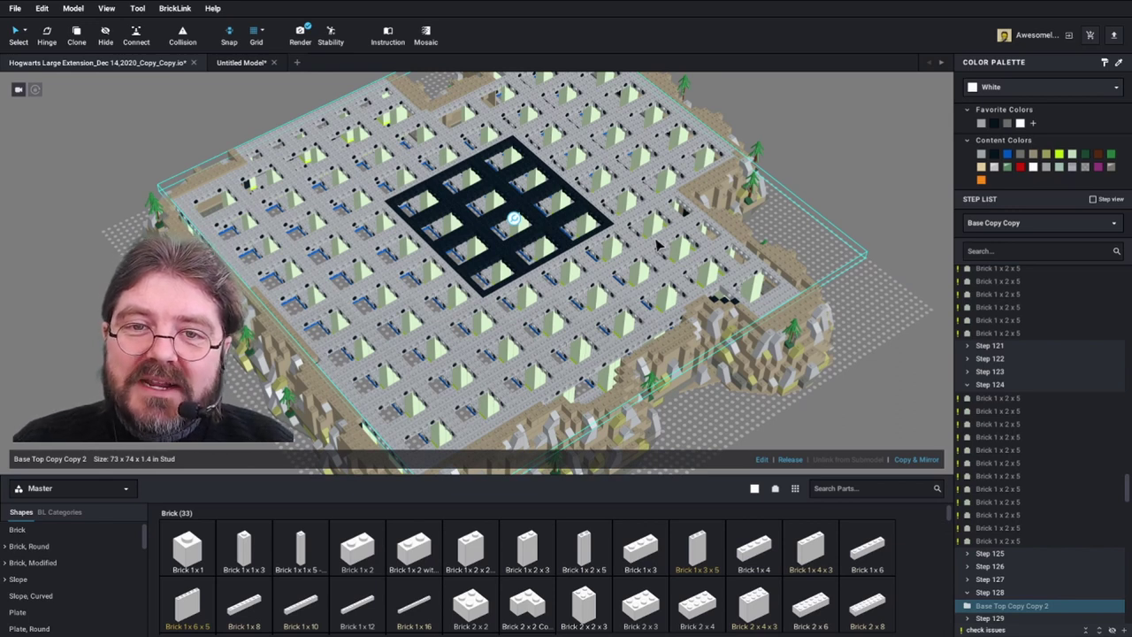
right_click_drag(588, 202, 649, 258)
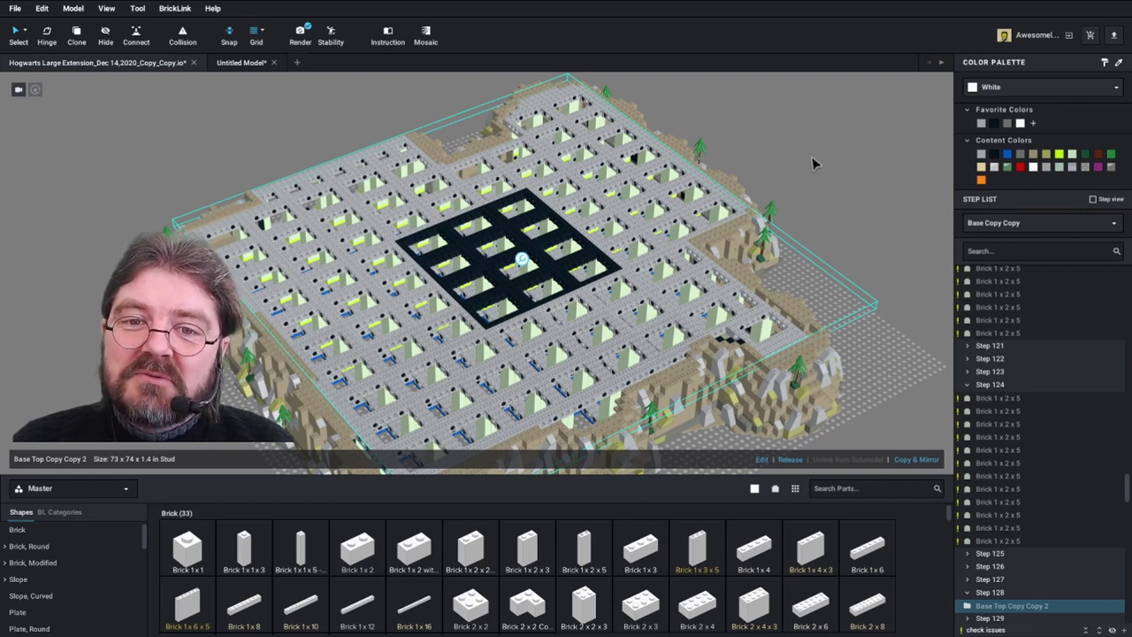
scroll(786, 210, "down", 1)
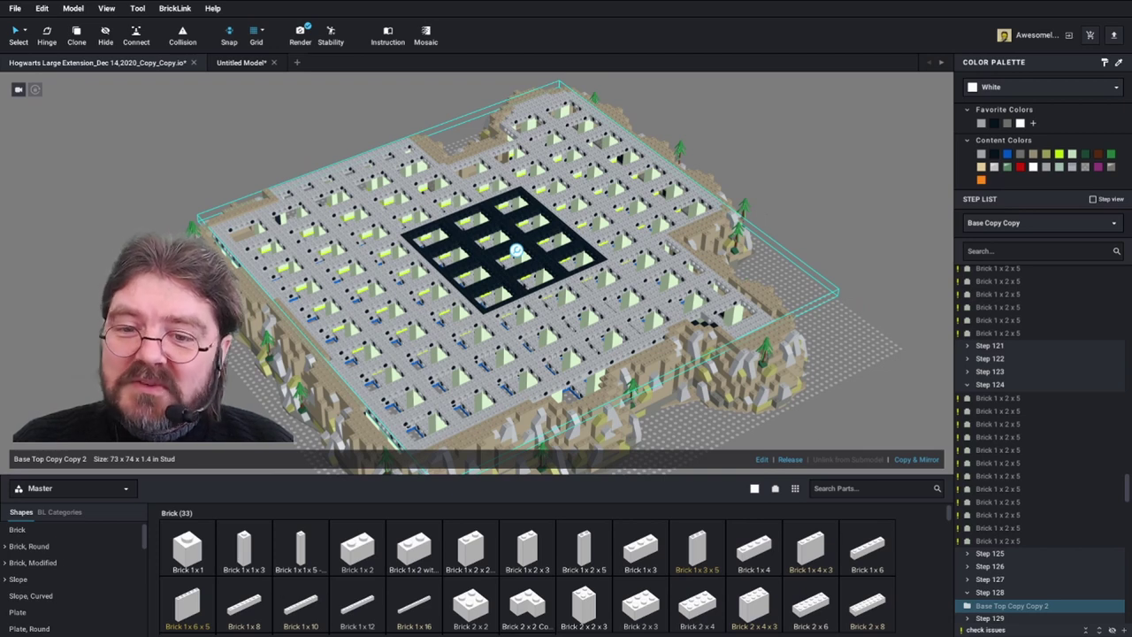
left_click(790, 459)
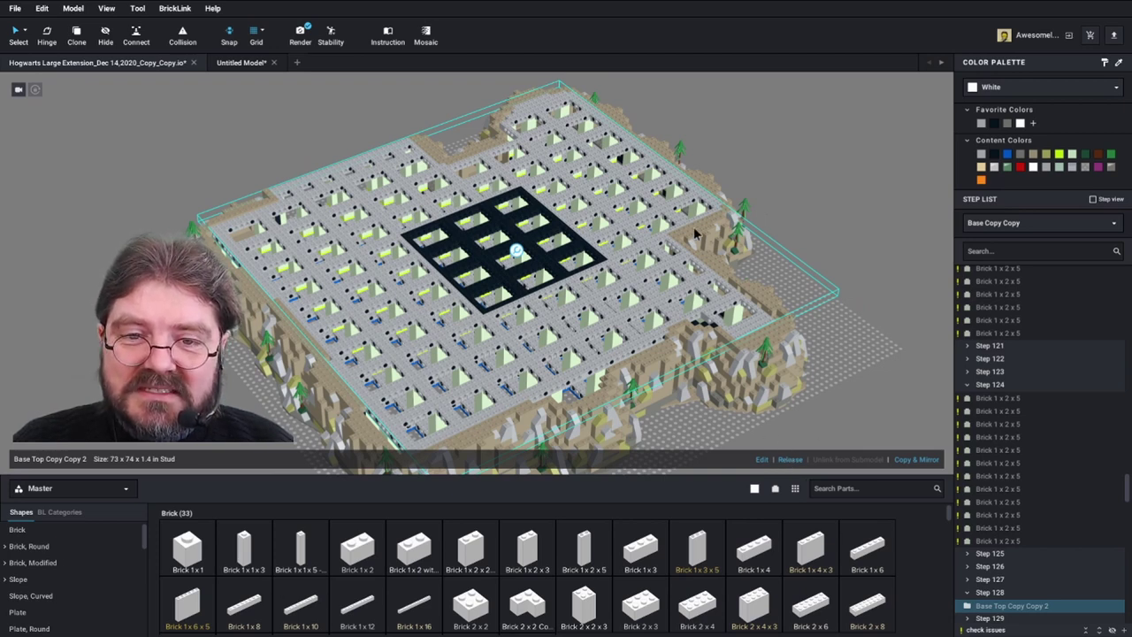
- Select the Base Support Wing submodels across the grid together and release them all
left_click(693, 262)
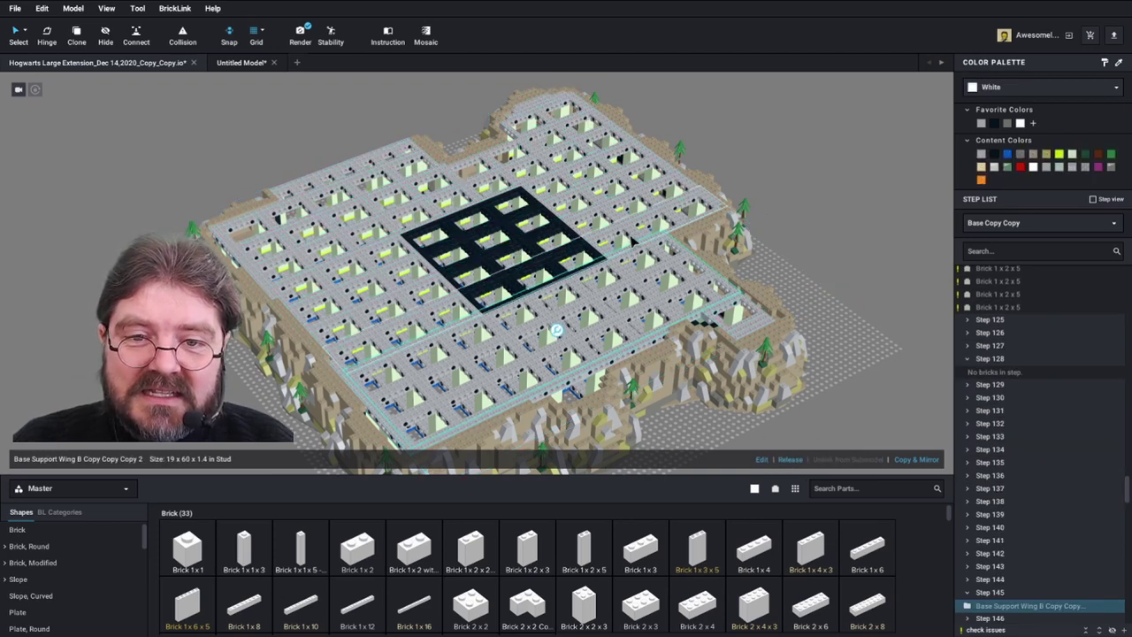
left_click(633, 239, "ctrl")
left_click(613, 217, "ctrl")
left_click(583, 188, "ctrl")
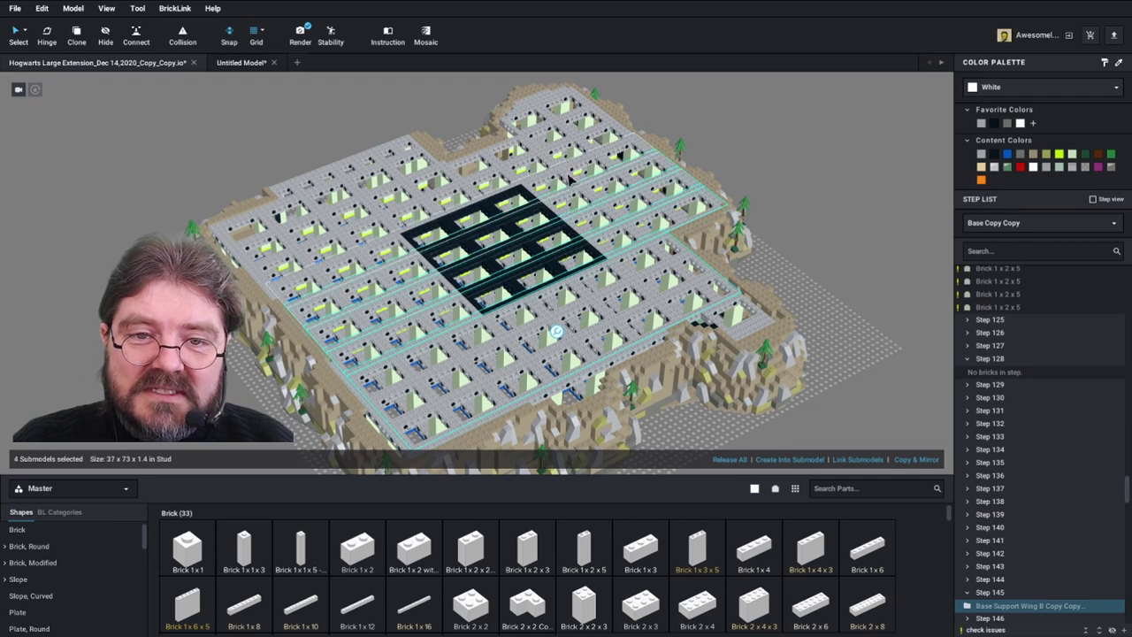
left_click(567, 176, "ctrl")
left_click(538, 155, "ctrl")
left_click(531, 133, "ctrl")
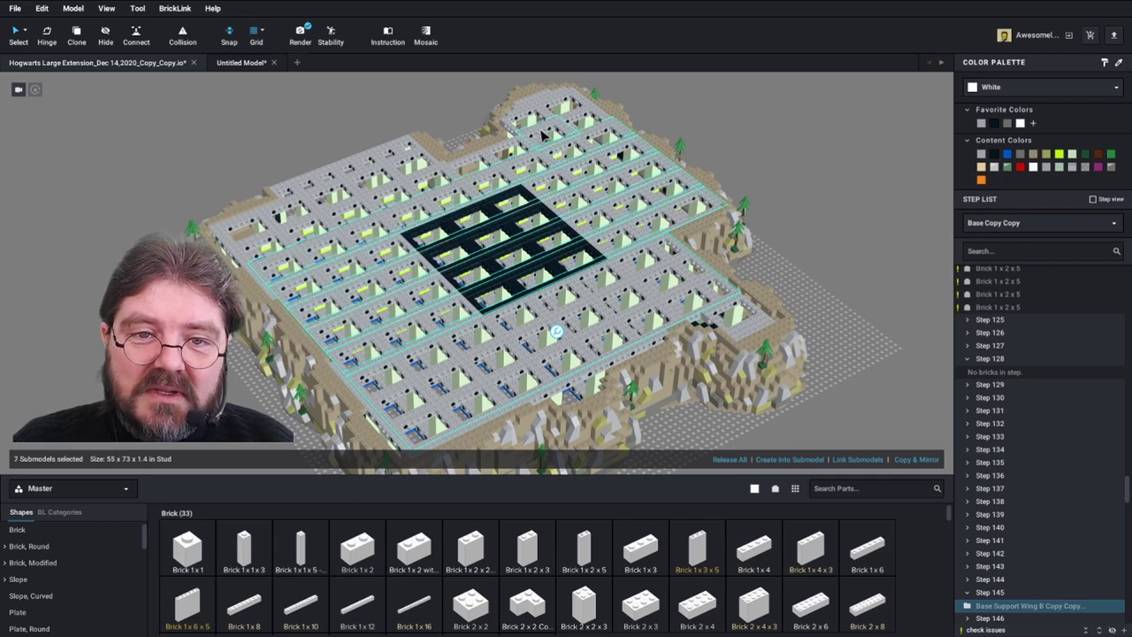
left_click(543, 137, "ctrl")
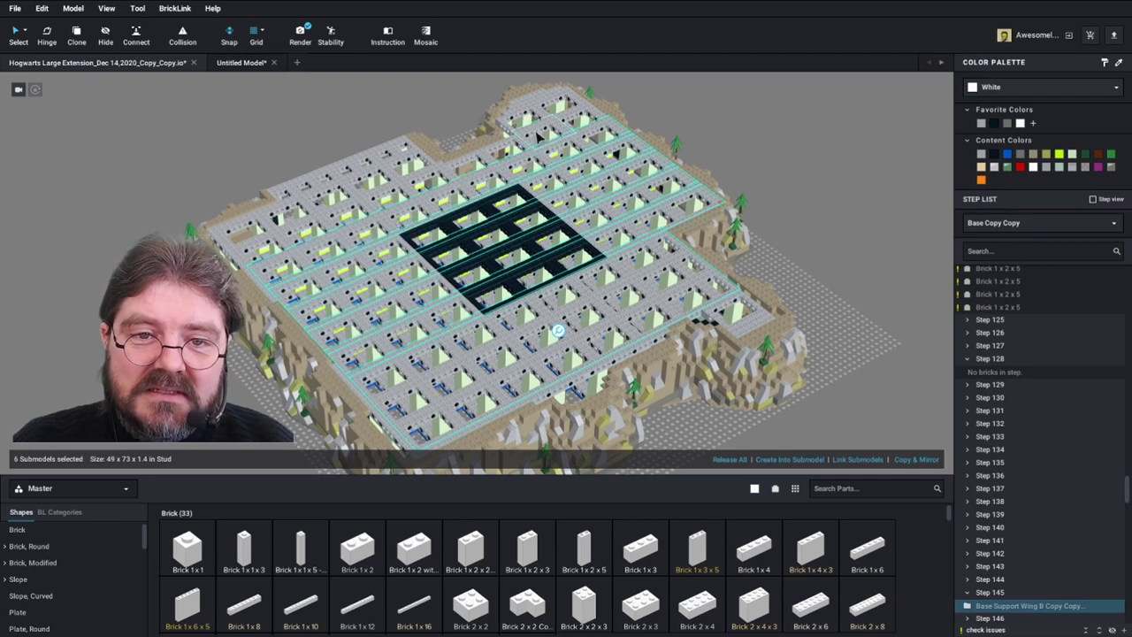
left_click(355, 200, "ctrl")
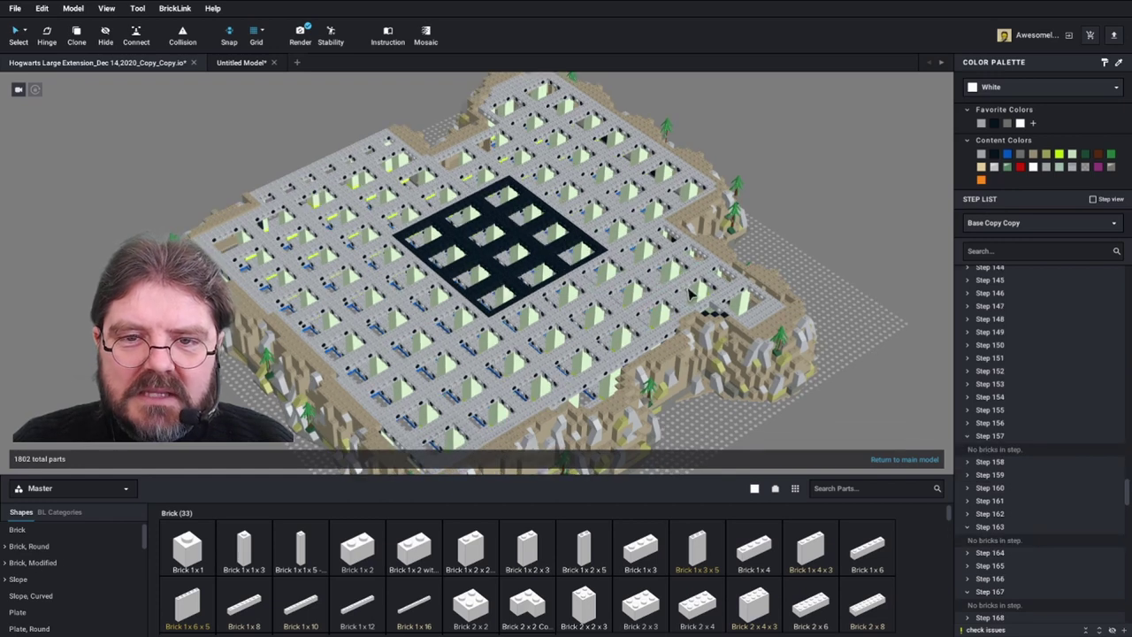
- Open one grey Base Support Module near the base's outer corner for editing, accepting that all linked submodels are affected
left_click(694, 288)
left_click(693, 288)
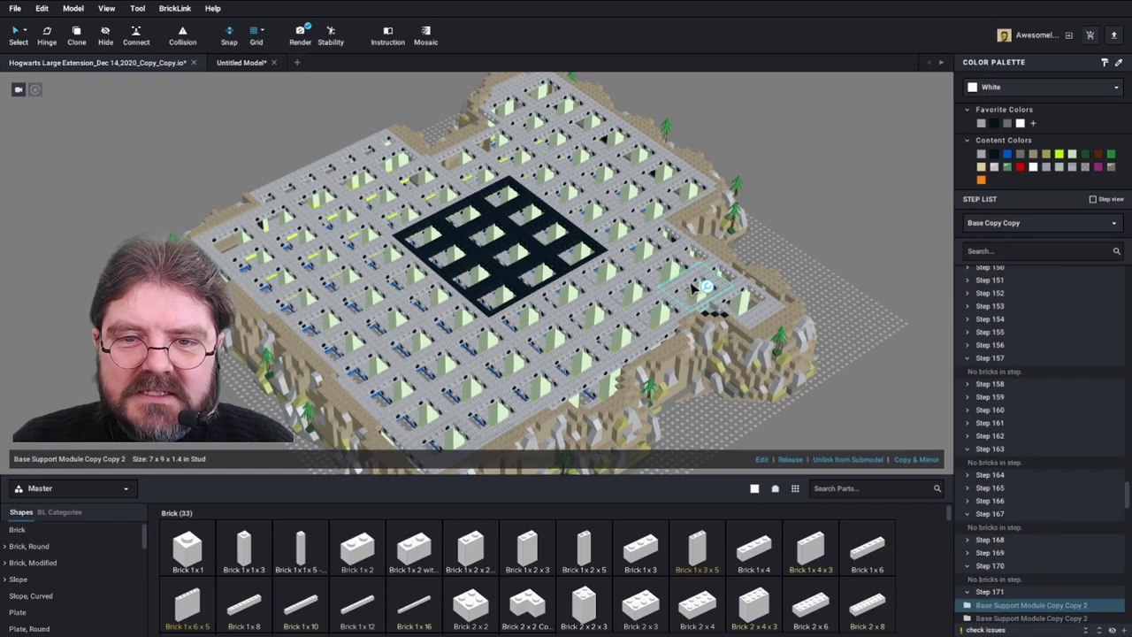
scroll(695, 283, "up", 3)
middle_click_drag(695, 283, 662, 277)
scroll(662, 276, "down", 3)
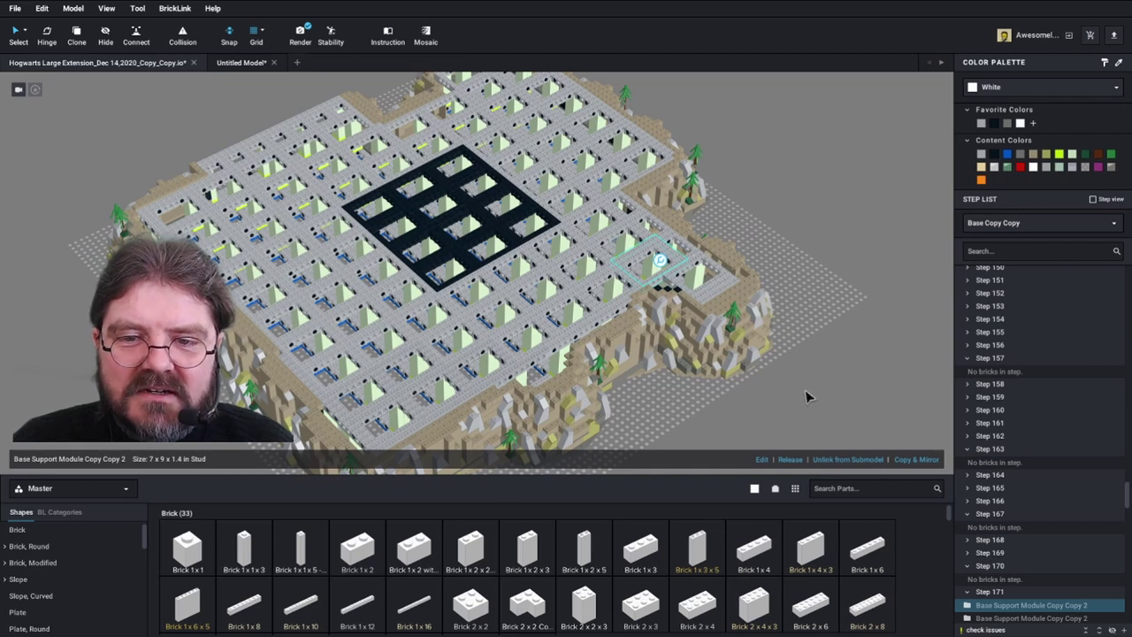
left_click(766, 460)
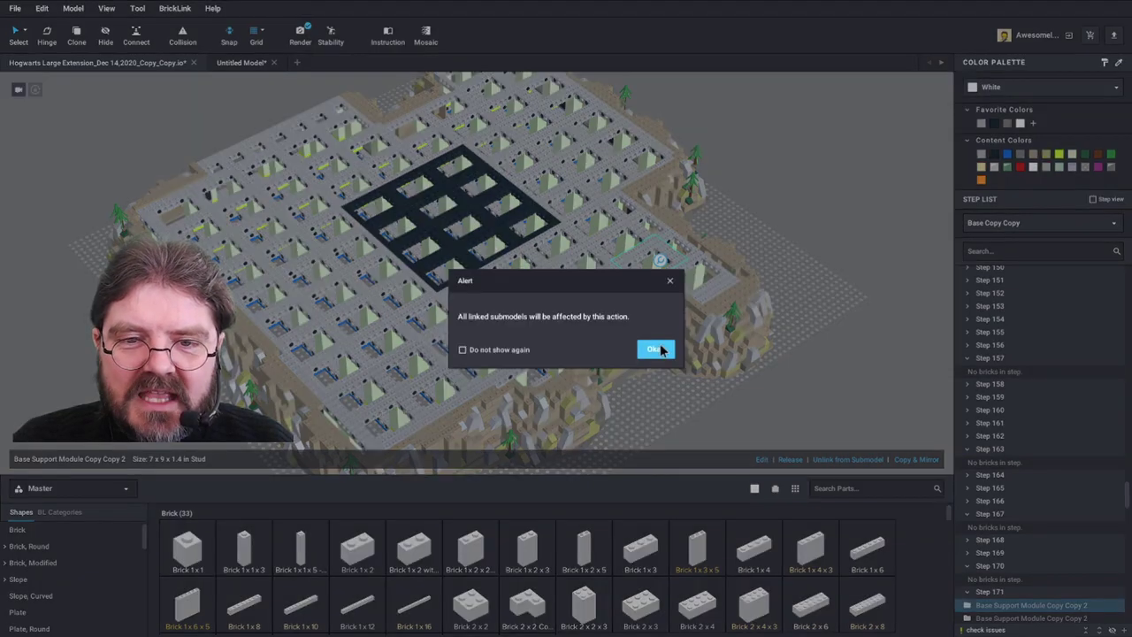
left_click(656, 349)
- Recolour the module's Technic, Brick 6 x 8 Open Center to Light Green and leave submodel editing
left_click(665, 274)
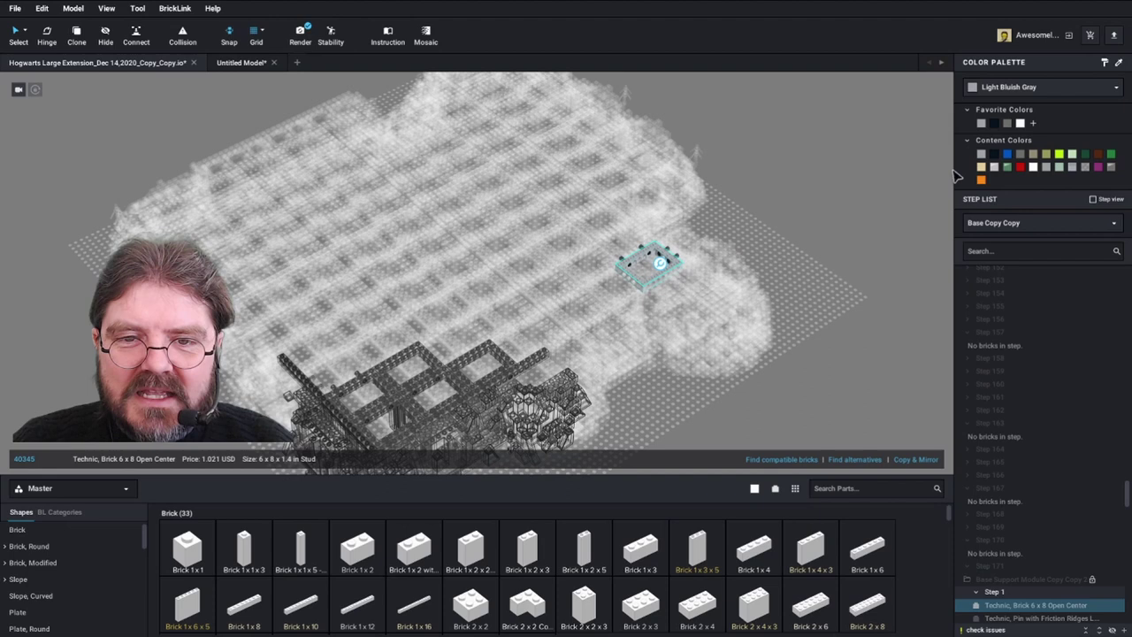
left_click(1073, 155)
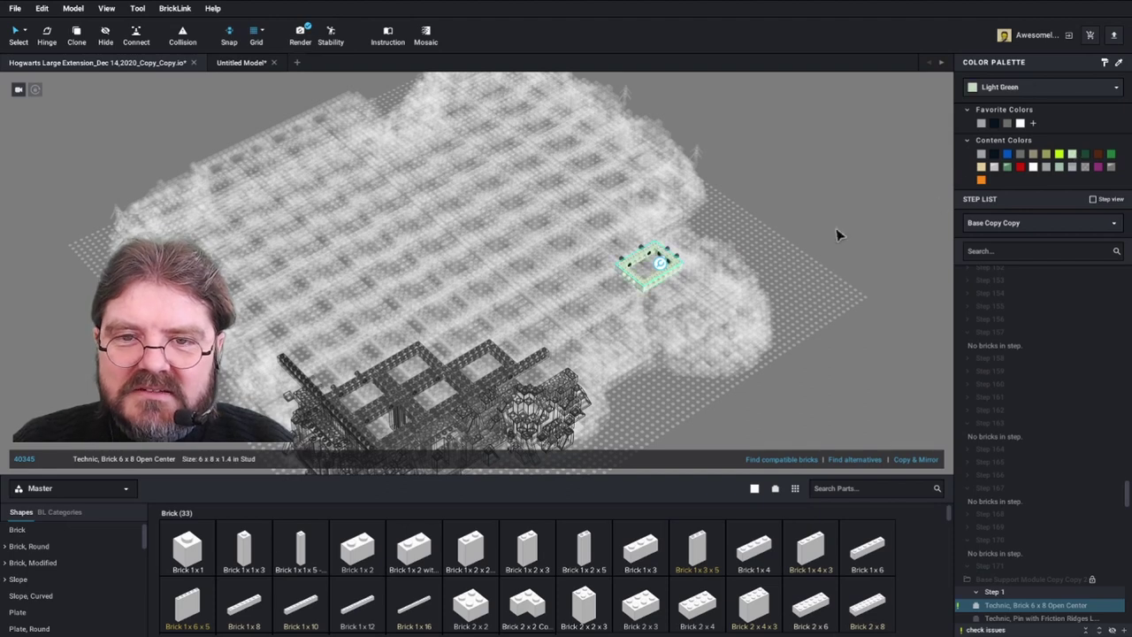
left_click(792, 260)
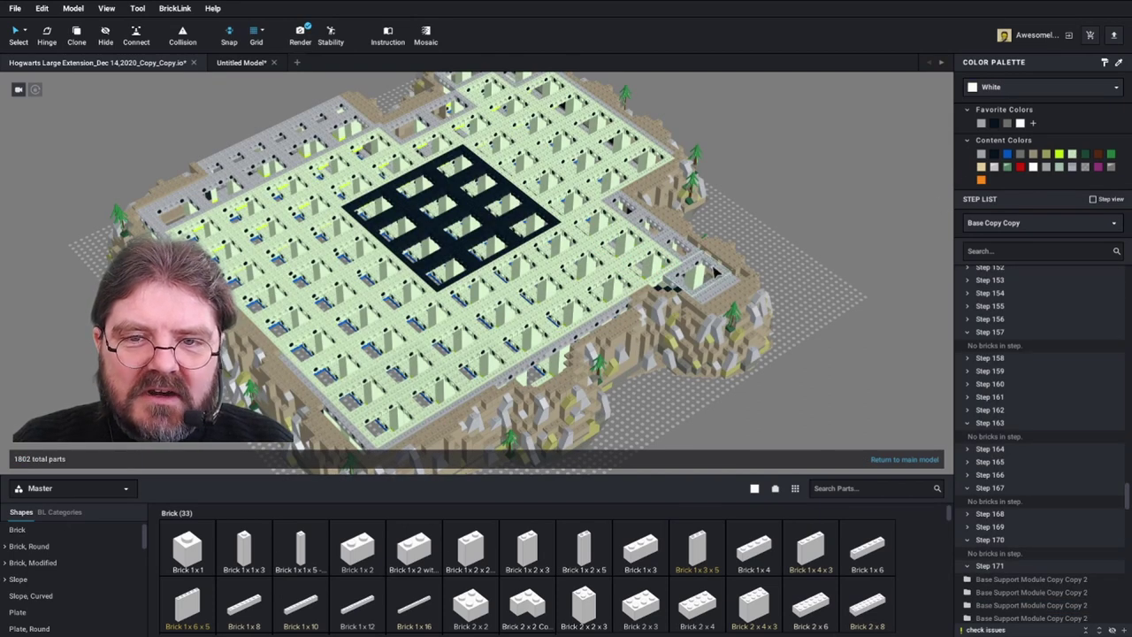
- Select all matching loose grey open-center Technic bricks with a selection mode and recolour them to Light Green
left_click(31, 35)
left_click(67, 71)
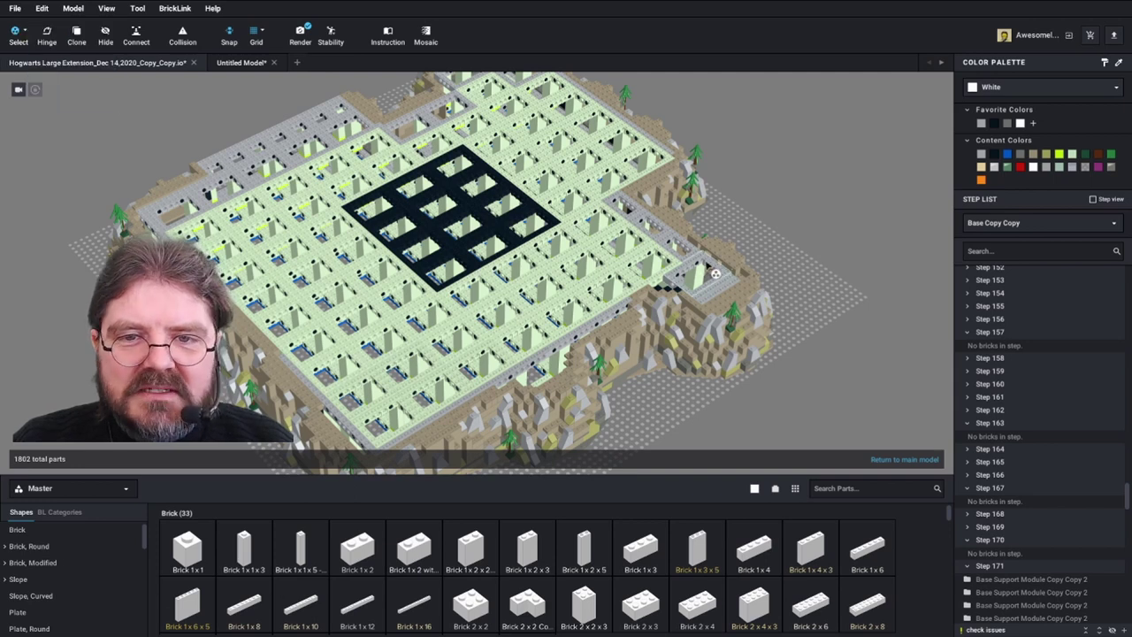
left_click(716, 275)
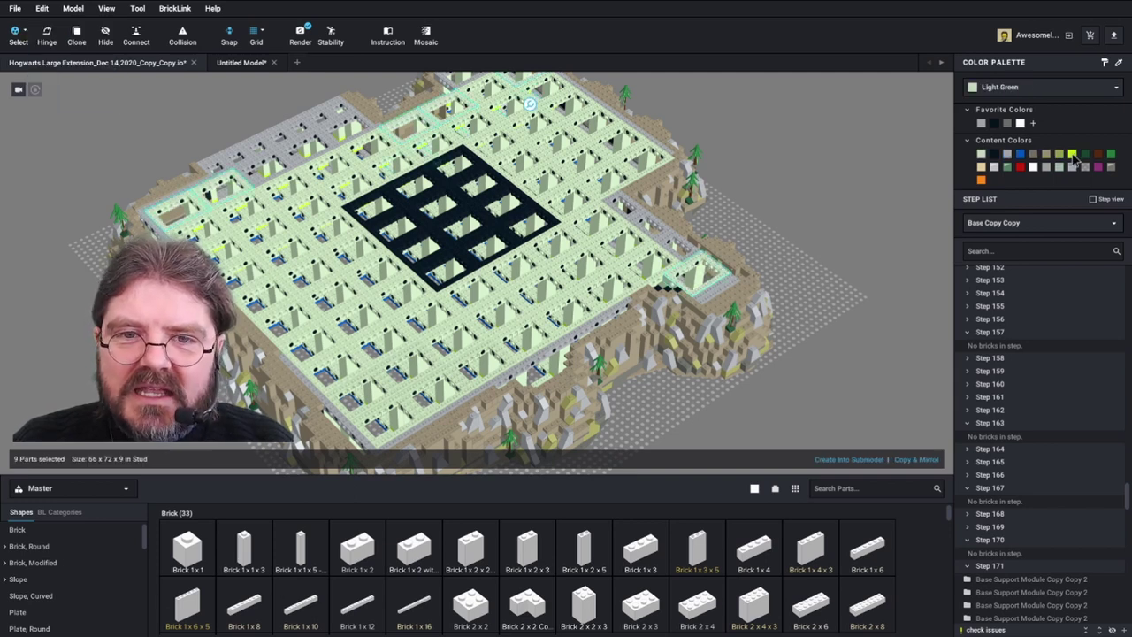
middle_click_drag(814, 232, 808, 268)
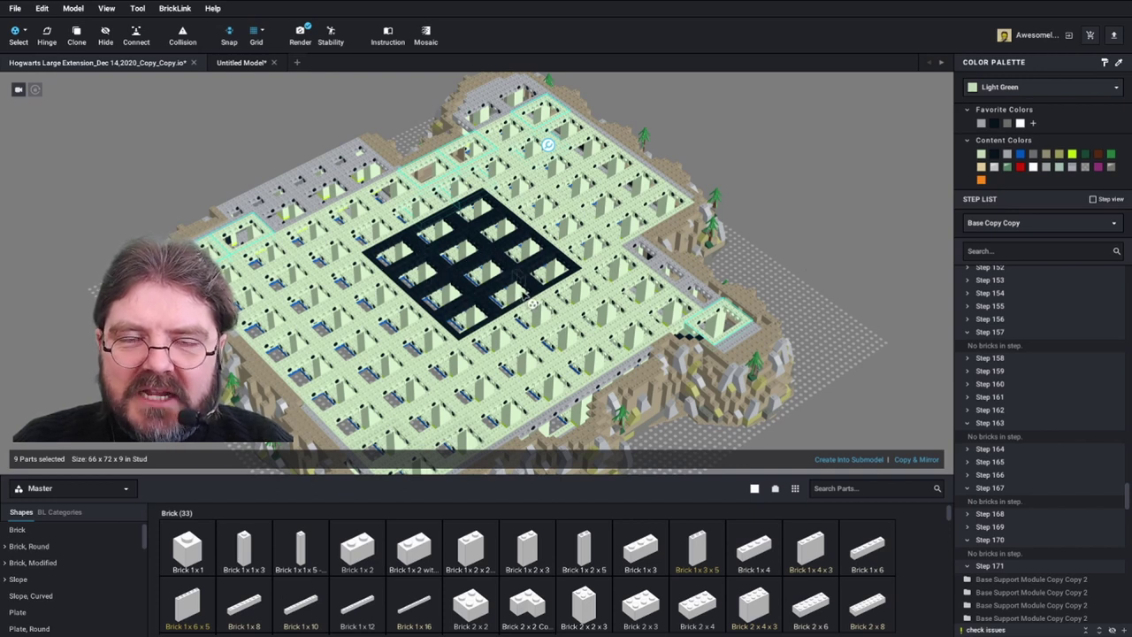
left_click(855, 240)
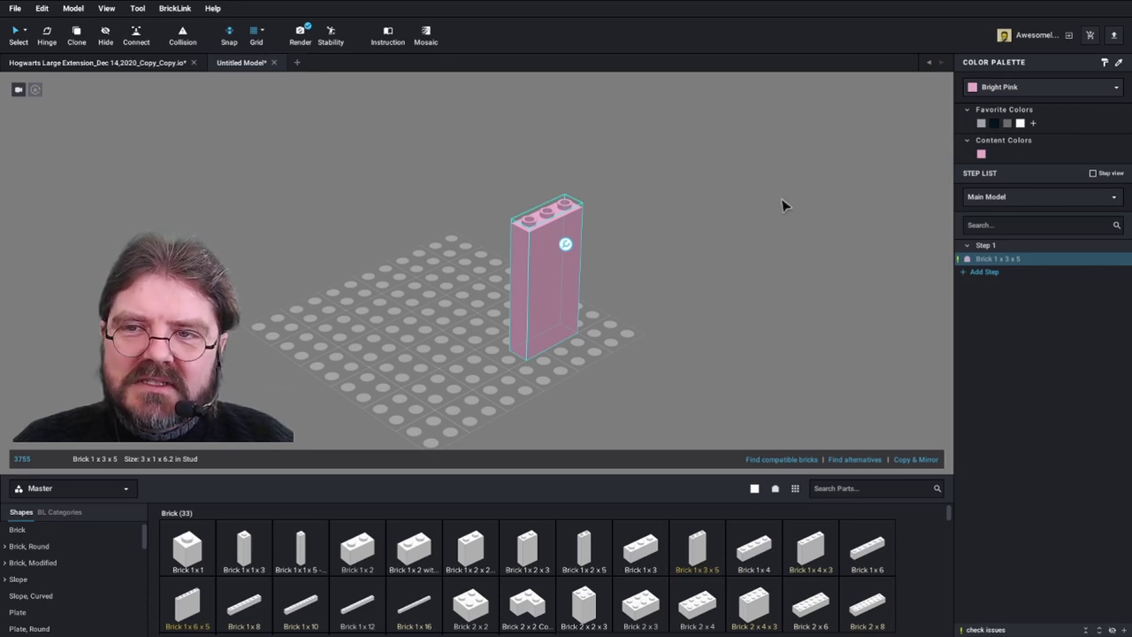
- Add the Bright Pink Brick 1 x 3 x 5 to a BrickLink wanted list and highlight its color name there
left_click(1092, 36)
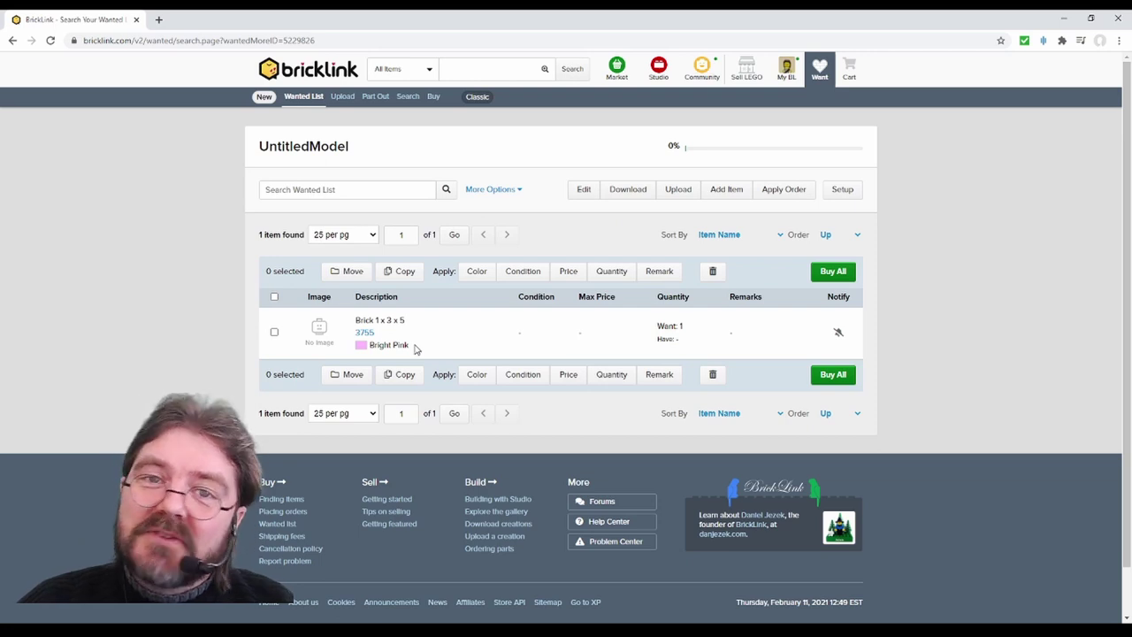
left_click_drag(416, 348, 369, 345)
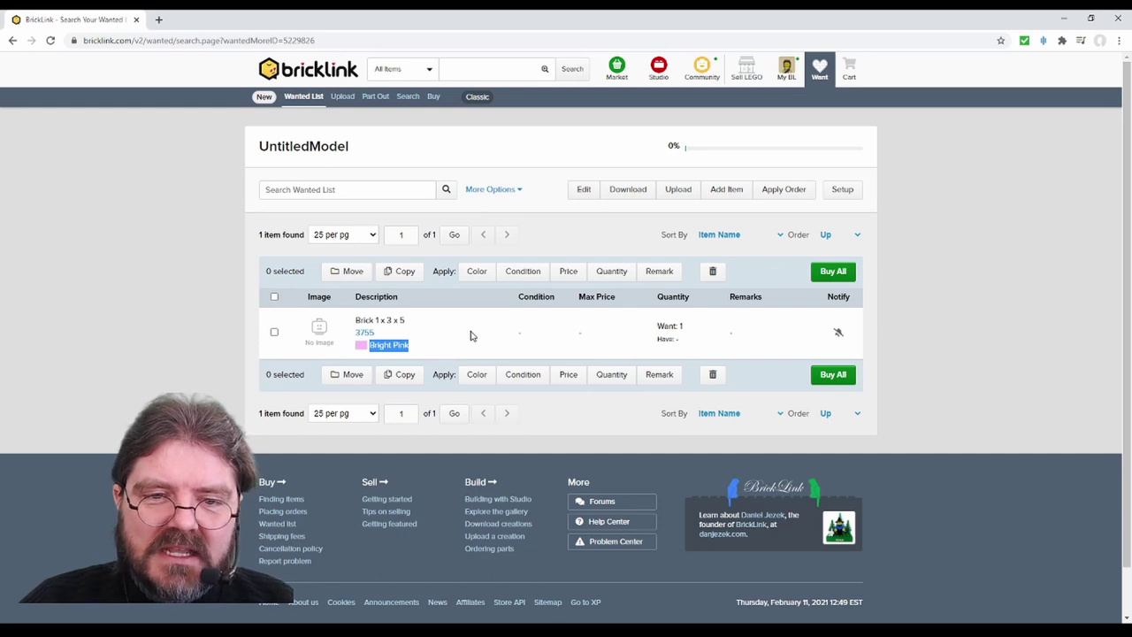
- Select the Brick 1 x 3 x 5 in the wanted list and apply the color (Not Applicable) to it
left_click(275, 334)
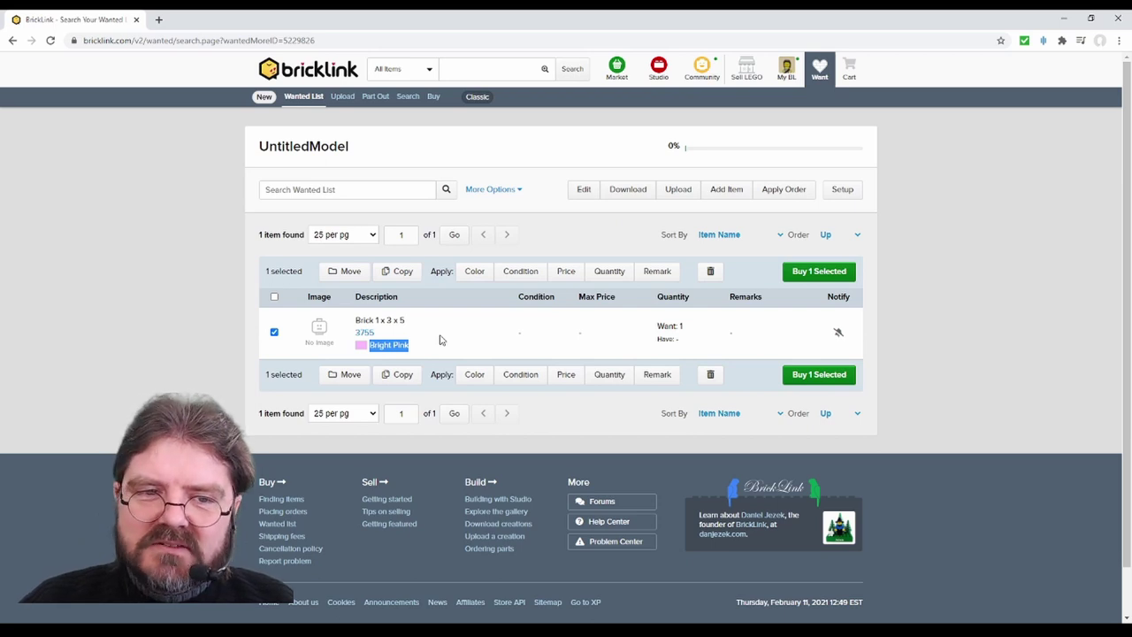
left_click(473, 272)
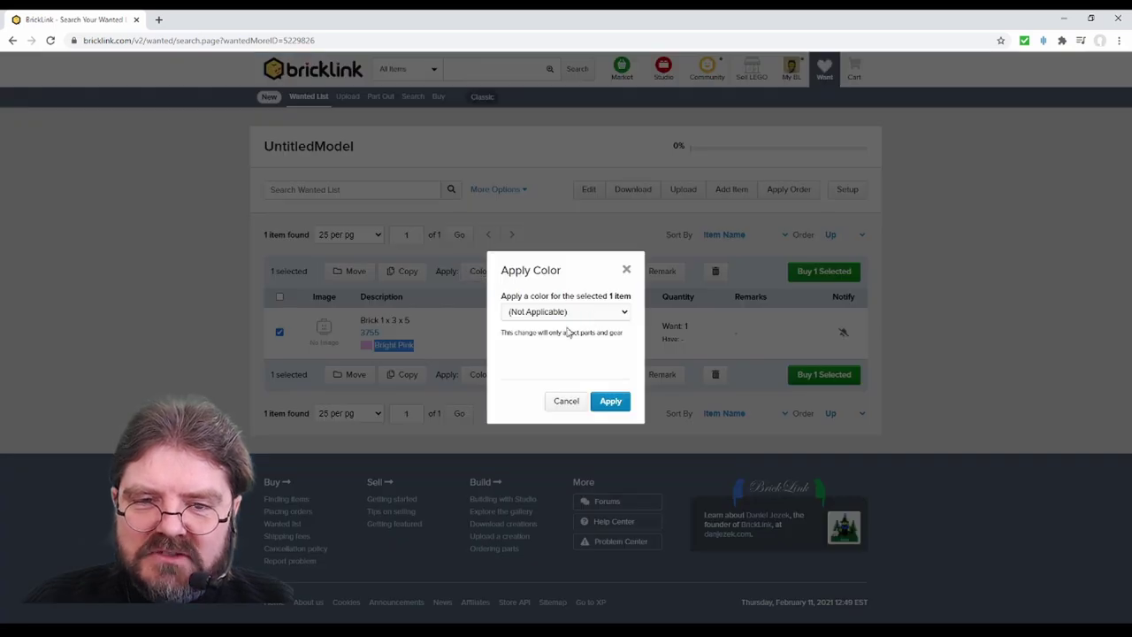
left_click(617, 316)
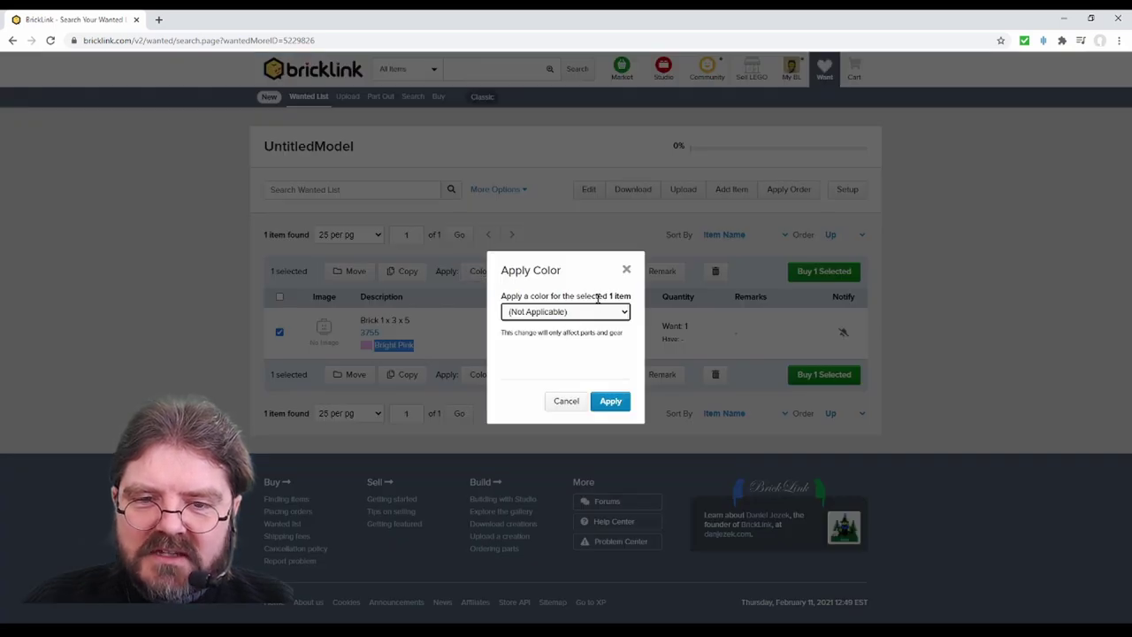
left_click(611, 401)
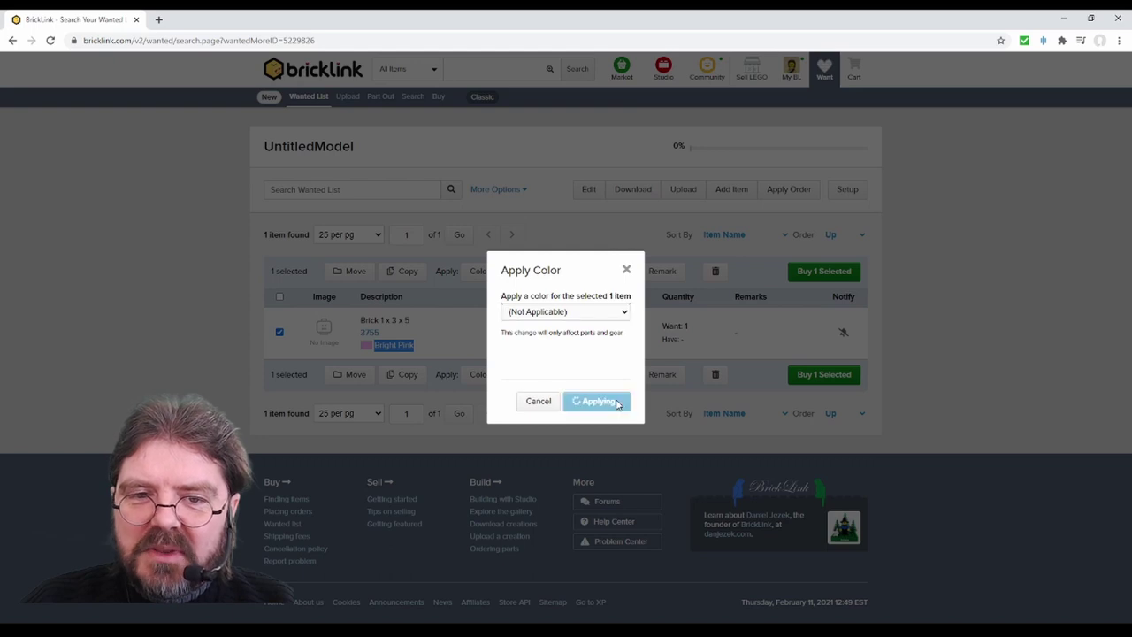